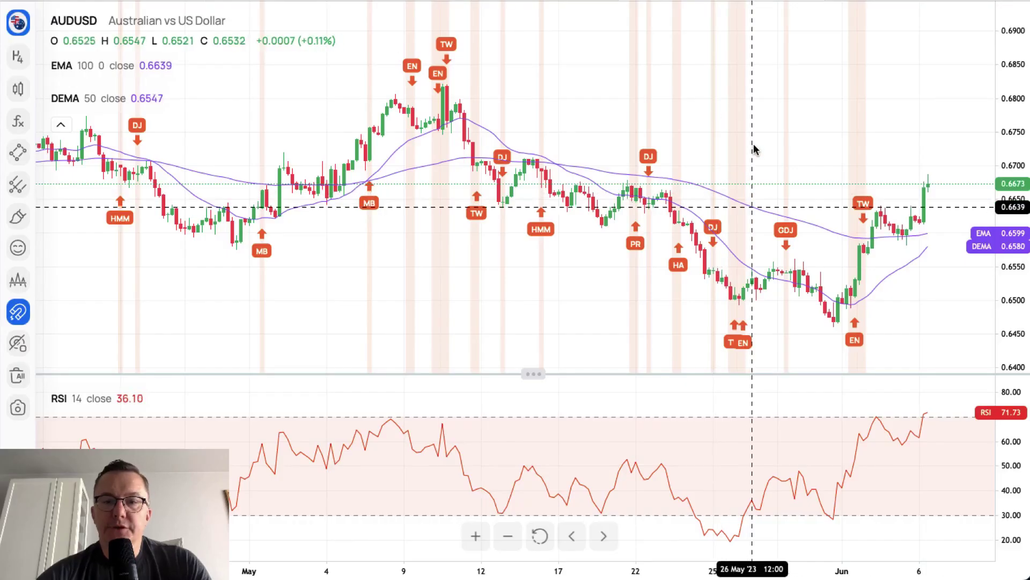
# - Draw a Fibonacci retracement anchored at the 10 May swing high of 0.6820 and the 31 May swing low
pyautogui.click(687, 157)
pyautogui.moveTo(686, 157); pyautogui.dragTo(622, 131)
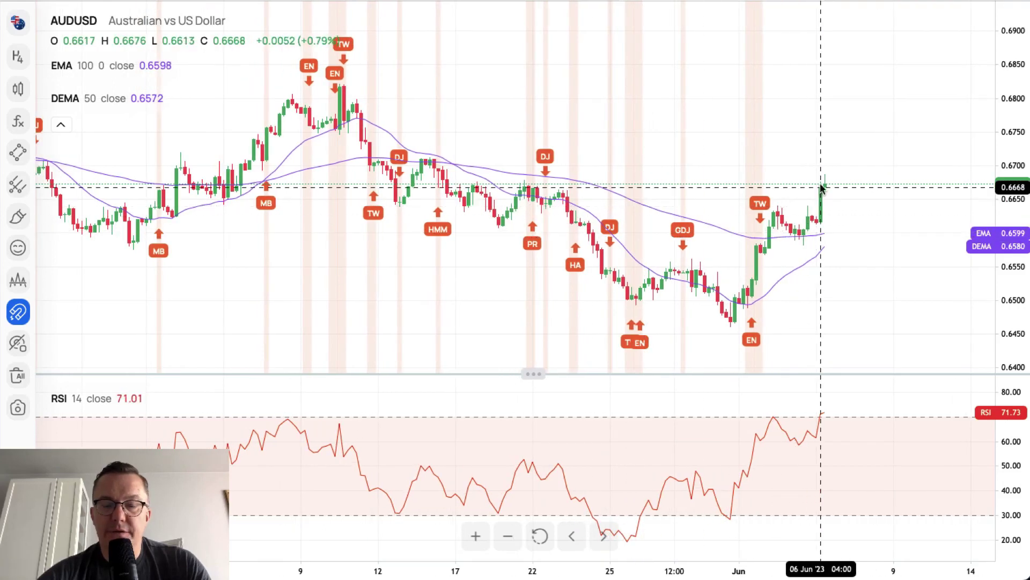
pyautogui.click(27, 190)
pyautogui.scroll(-3, 126, 413)
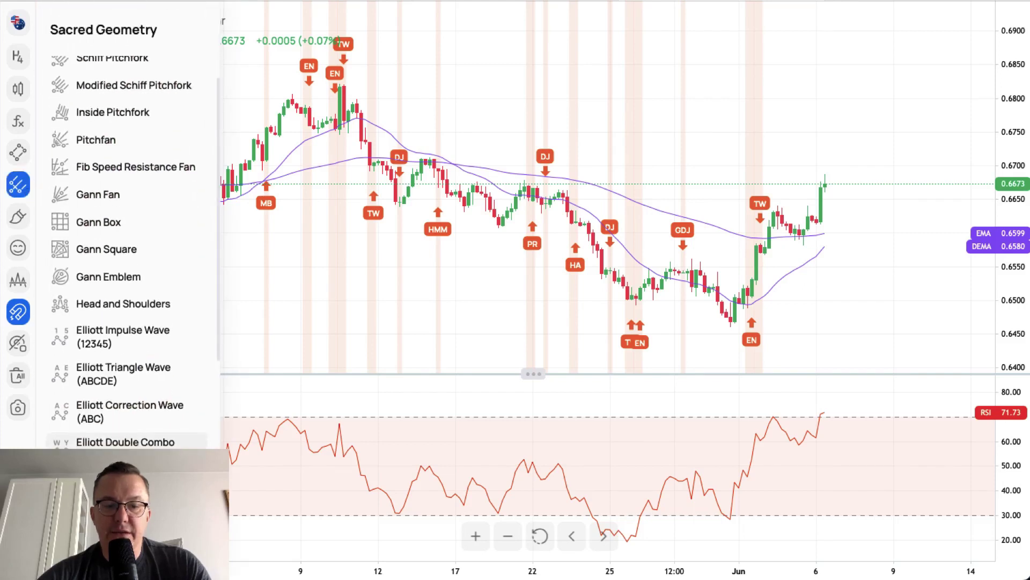
pyautogui.hotkey('alt', 'f')
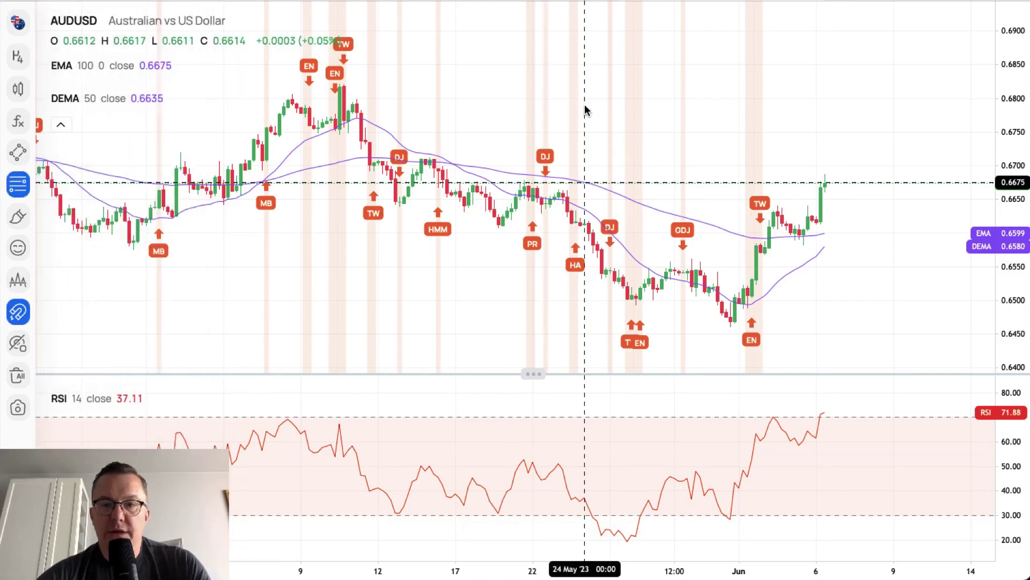
pyautogui.click(584, 181)
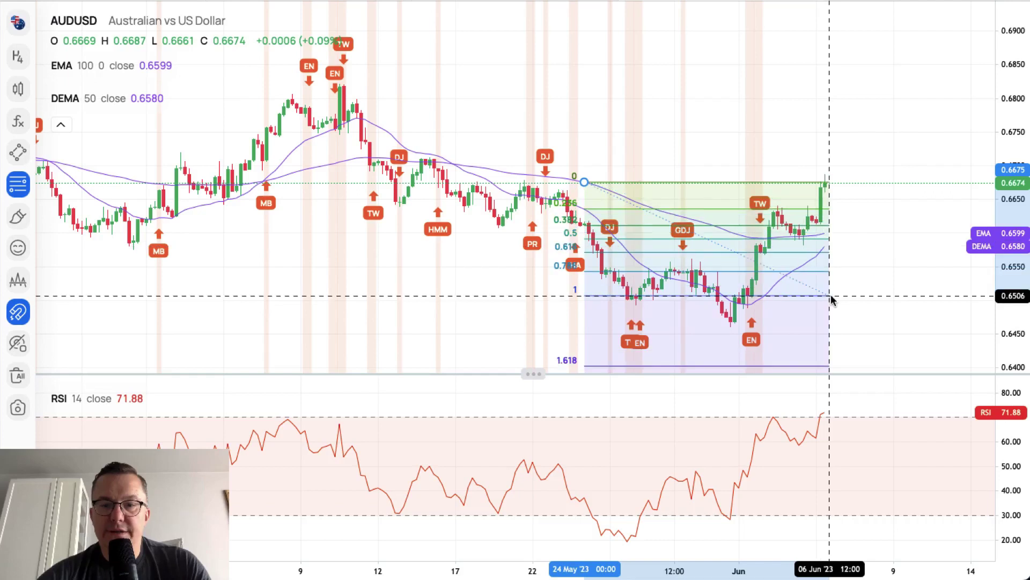
pyautogui.click(345, 85)
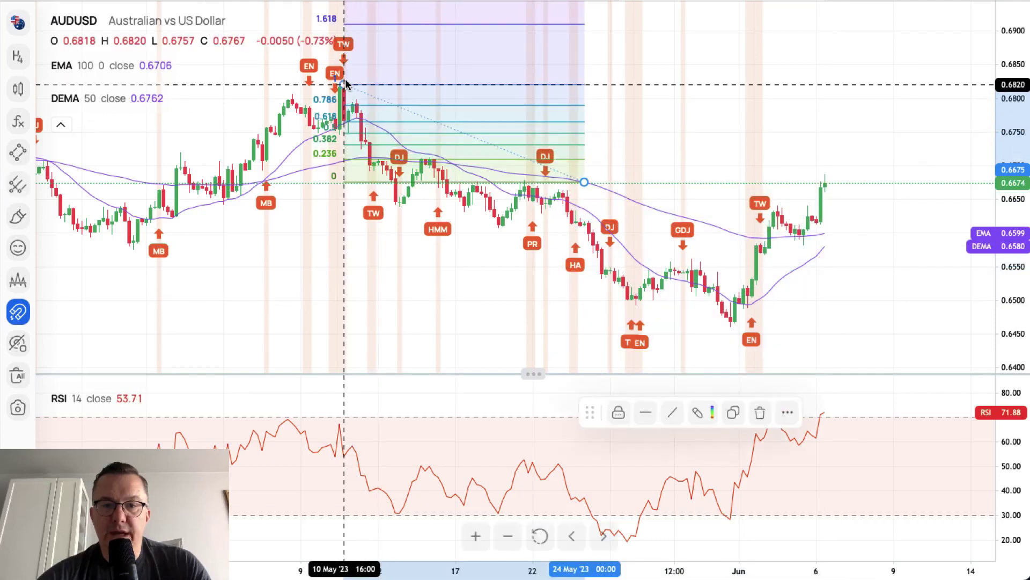
pyautogui.moveTo(584, 183); pyautogui.dragTo(727, 325)
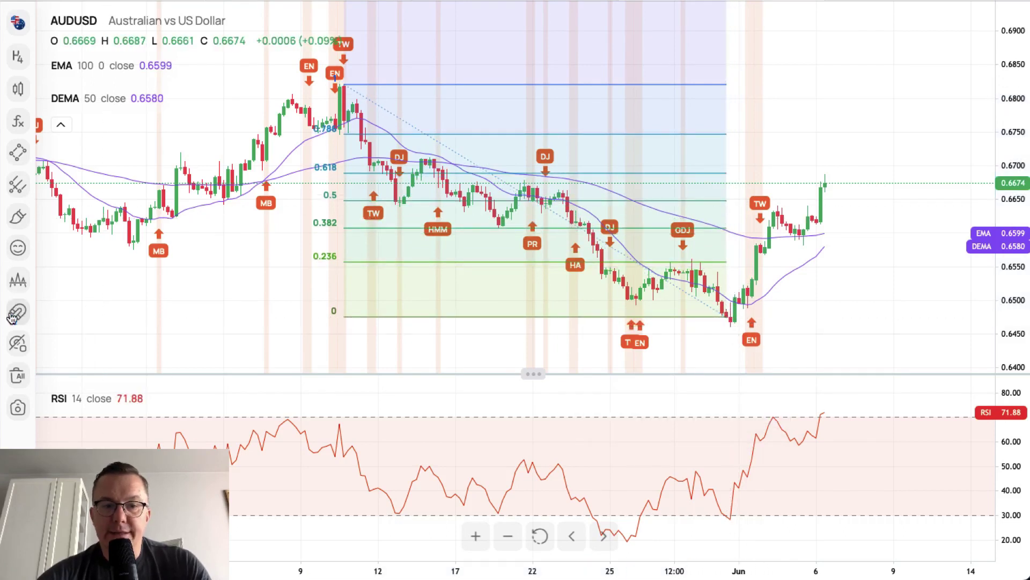
# - Place a horizontal line at 0.6688, along the retracement's 0.618 level
pyautogui.click(19, 157)
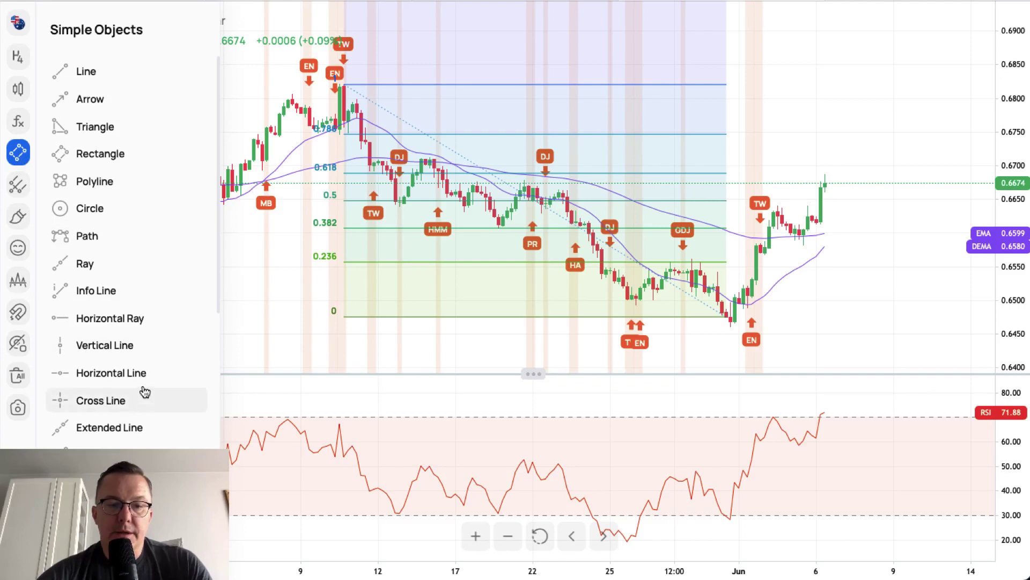
pyautogui.click(144, 378)
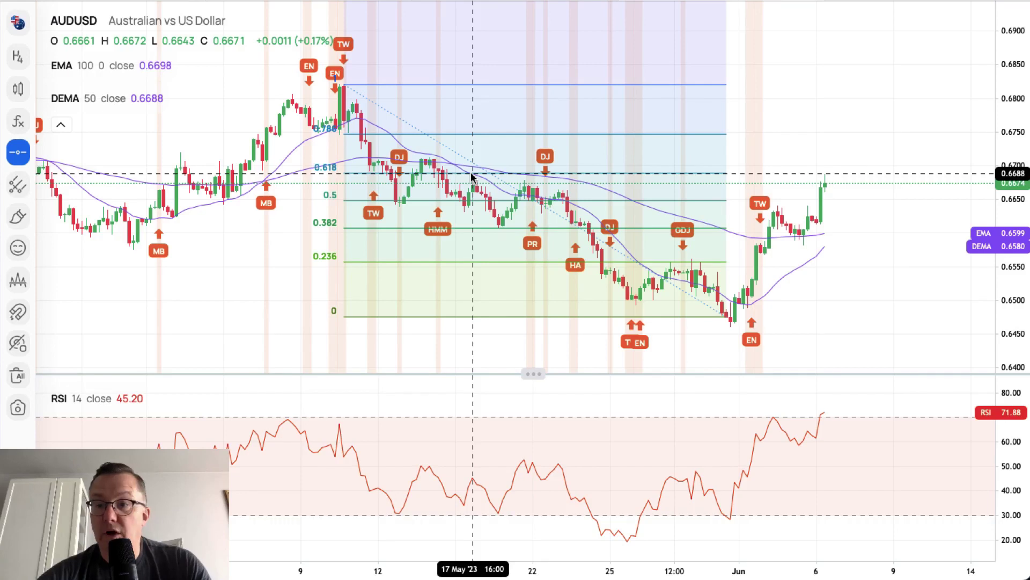
pyautogui.click(515, 174)
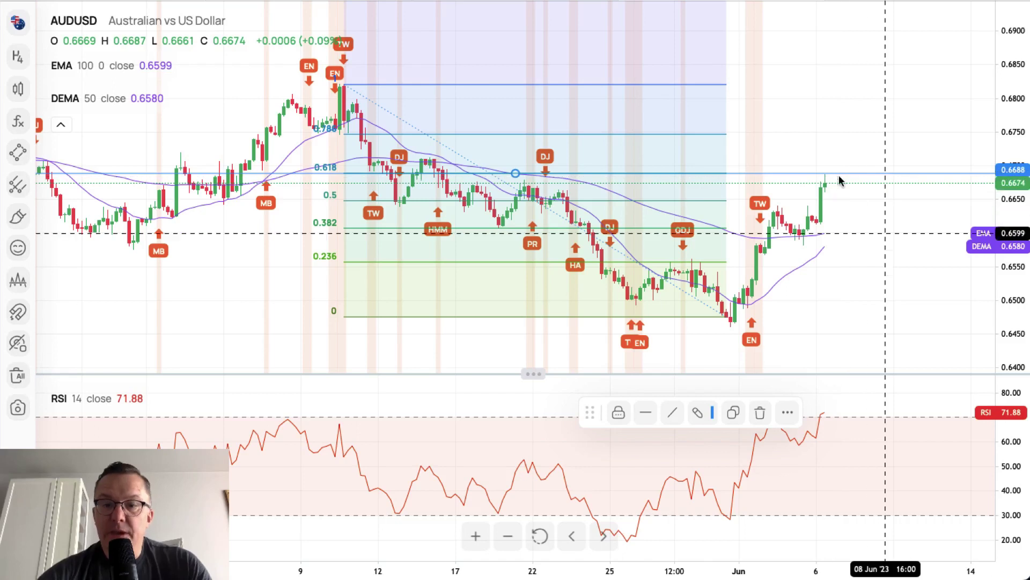
pyautogui.click(856, 271)
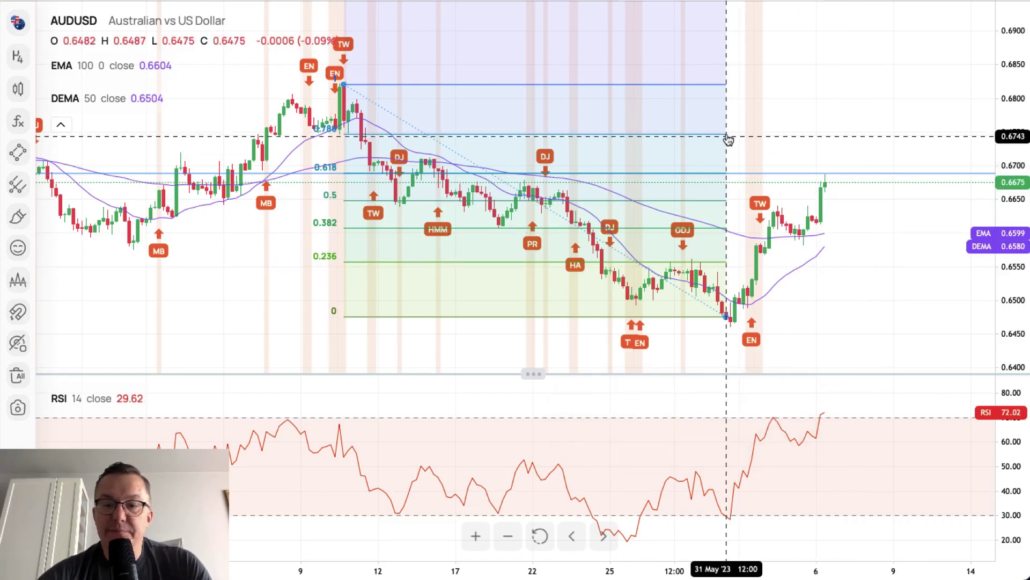
# - Adjust the retracement's lower anchor to 0.6458 and realign the horizontal line with the 0.618 level at 0.6682
pyautogui.click(724, 318)
pyautogui.moveTo(724, 317); pyautogui.dragTo(732, 331)
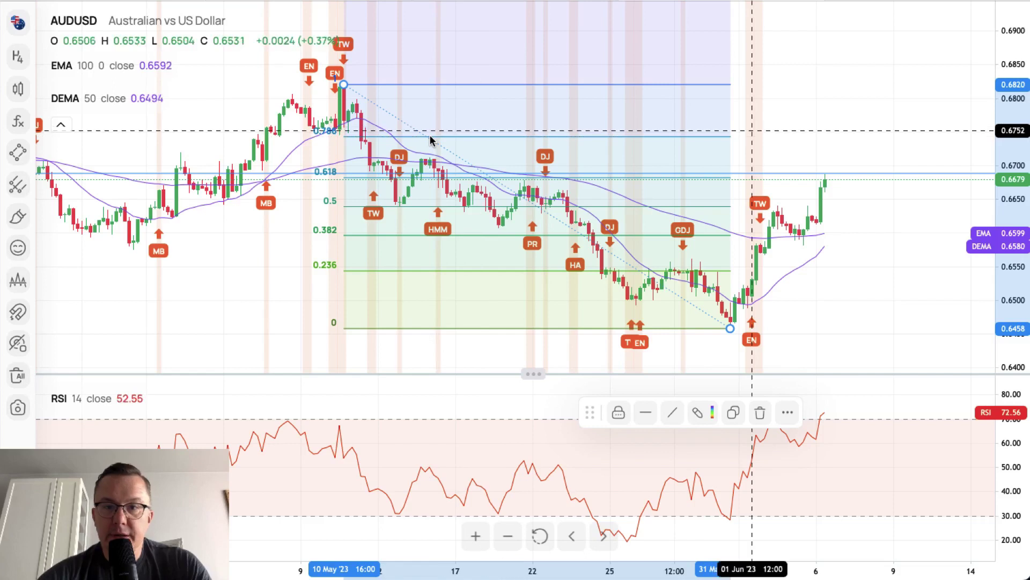
pyautogui.click(812, 177)
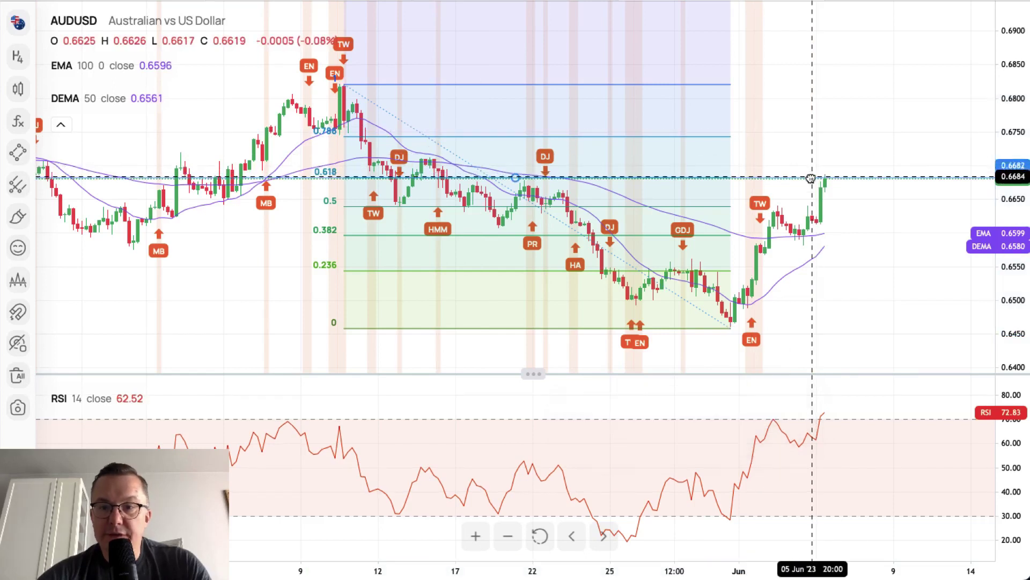
pyautogui.click(914, 250)
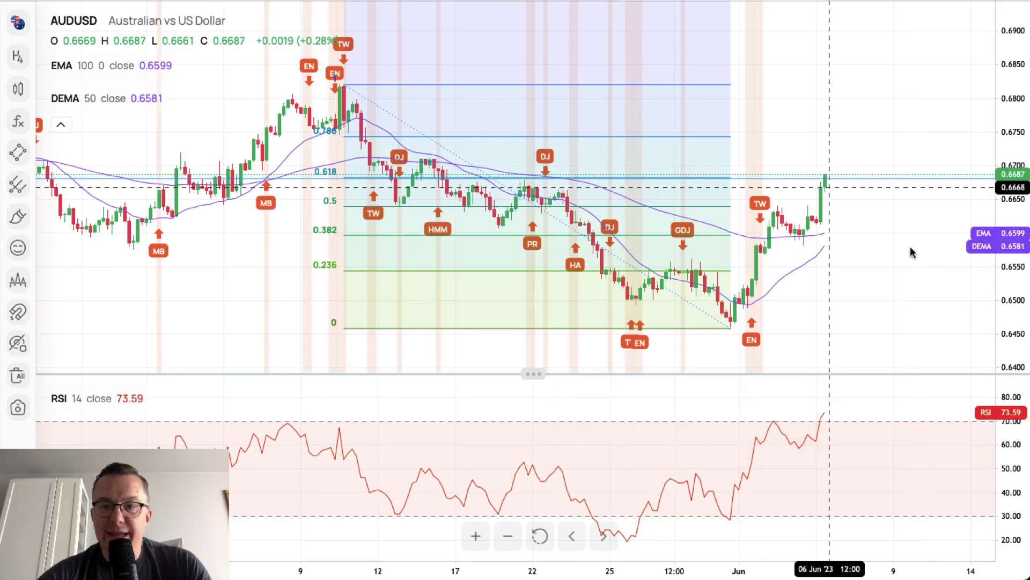
# - Delete the Fibonacci retracement from the chart
pyautogui.click(703, 311)
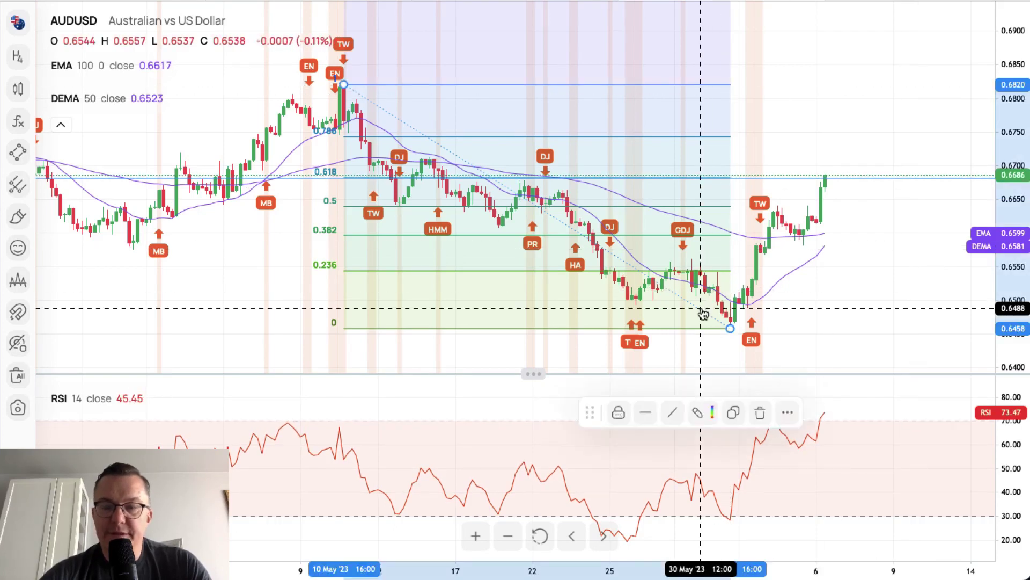
pyautogui.press('Delete')
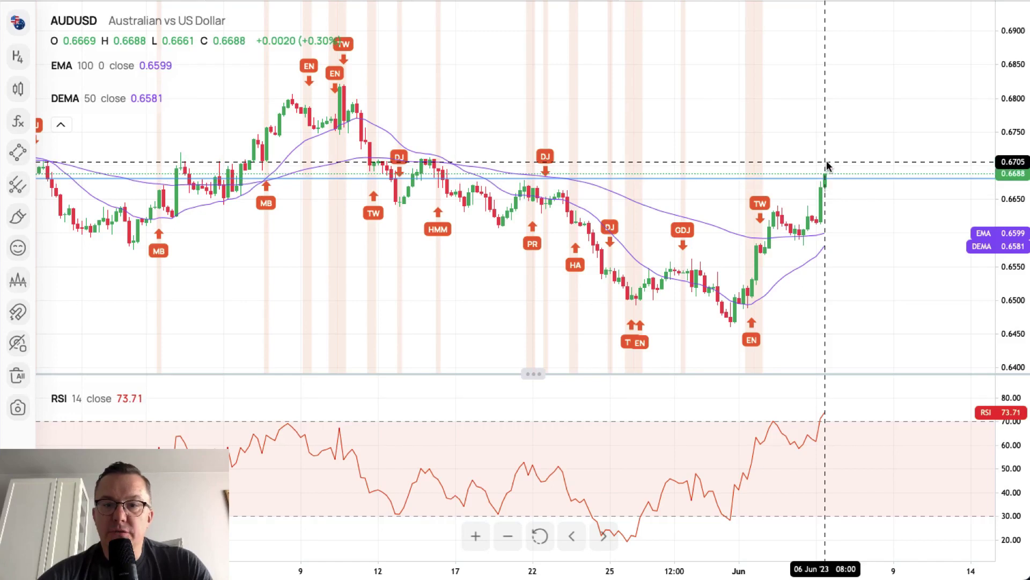
# - Enable magnet snapping and place a second horizontal line at 0.6712, at the mid-May swing highs
pyautogui.click(18, 153)
pyautogui.click(107, 374)
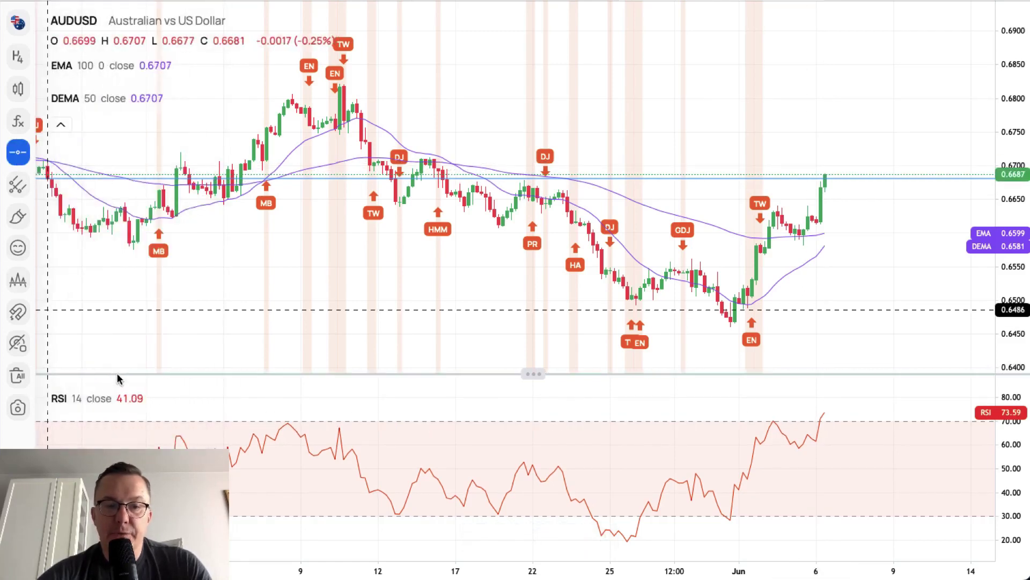
pyautogui.click(17, 313)
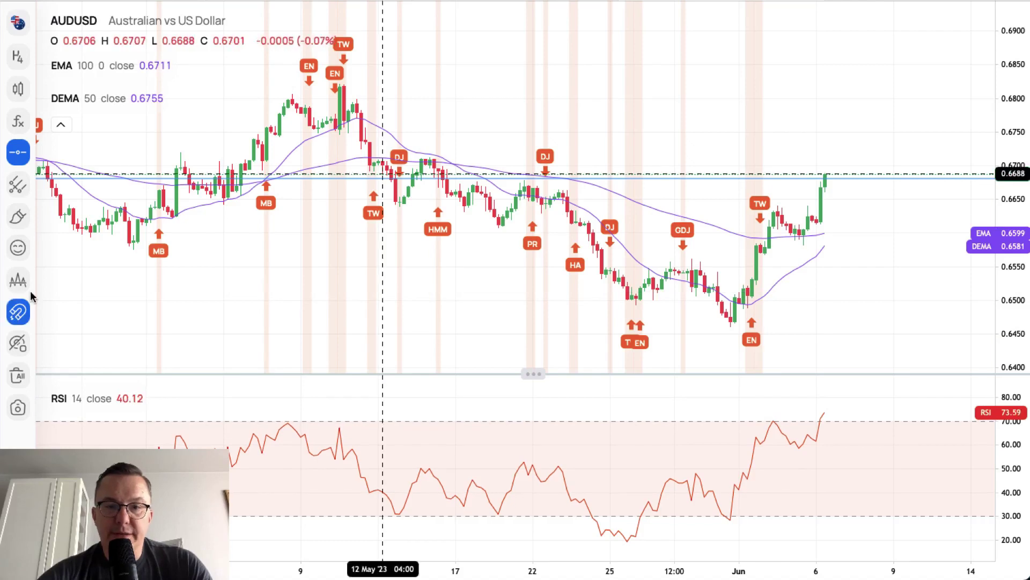
pyautogui.click(432, 158)
# - Colour the 0.6712 line crimson and duplicate it with the copy at 0.6744
pyautogui.click(713, 414)
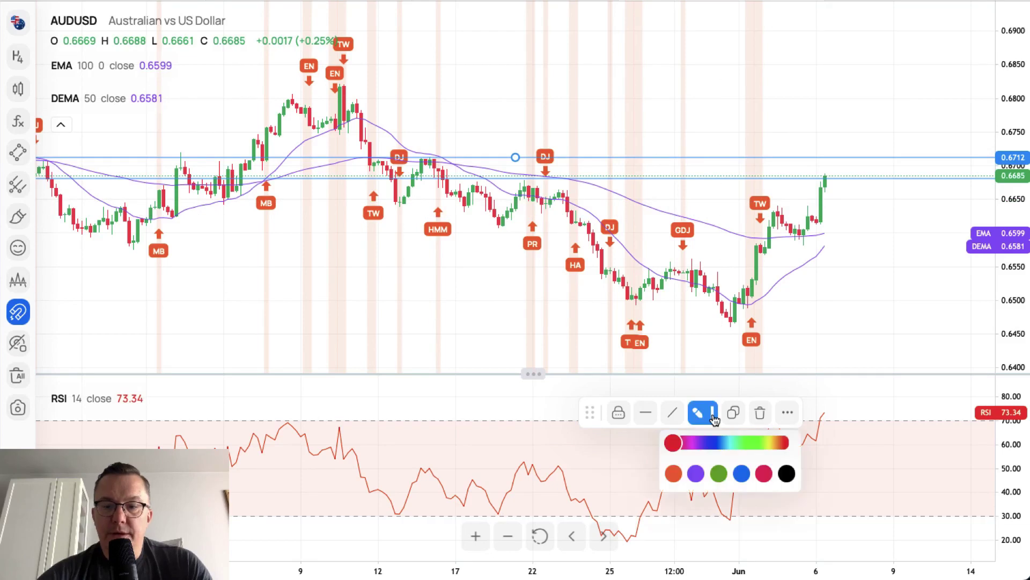
pyautogui.click(764, 474)
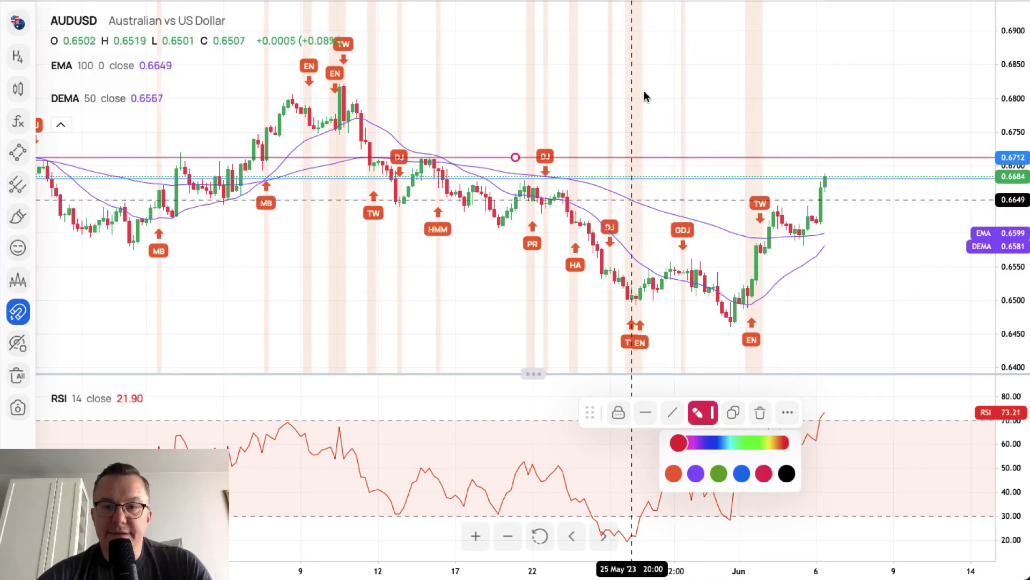
pyautogui.click(734, 413)
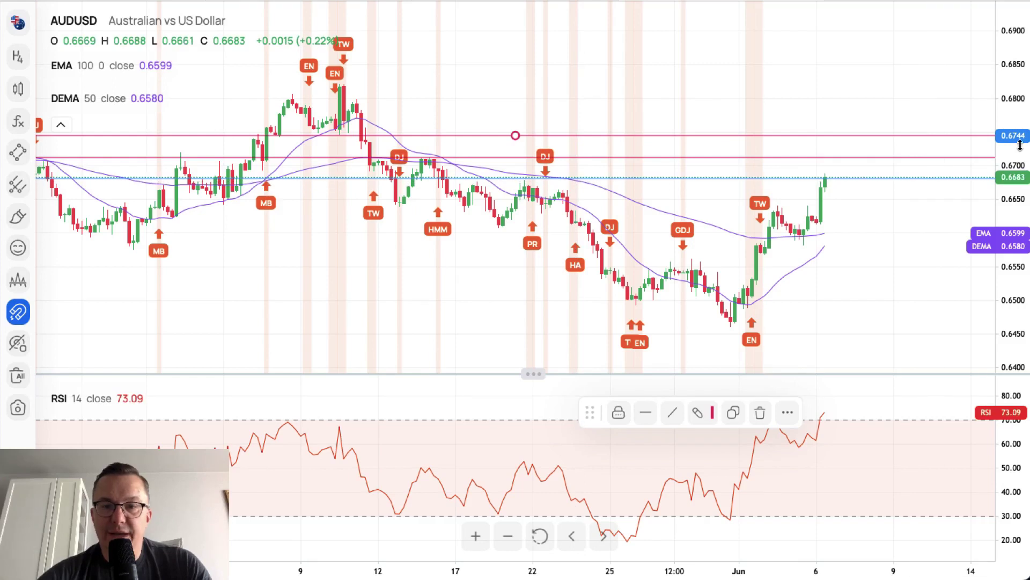
pyautogui.click(789, 104)
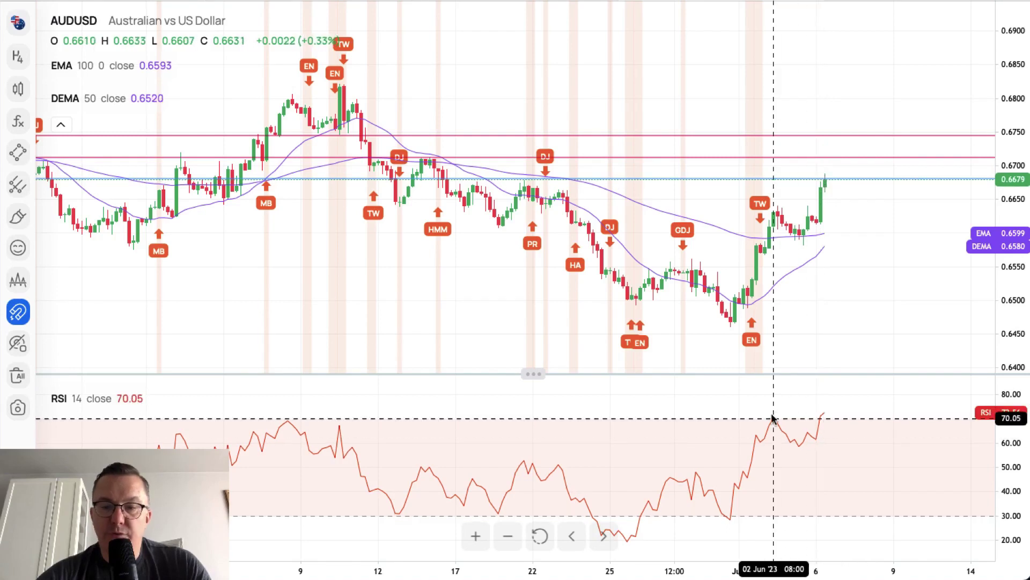
# - Add horizontal rays from the 2 June swing high at about 0.6640 and the following pullback low at about 0.6580
pyautogui.click(18, 152)
pyautogui.click(60, 320)
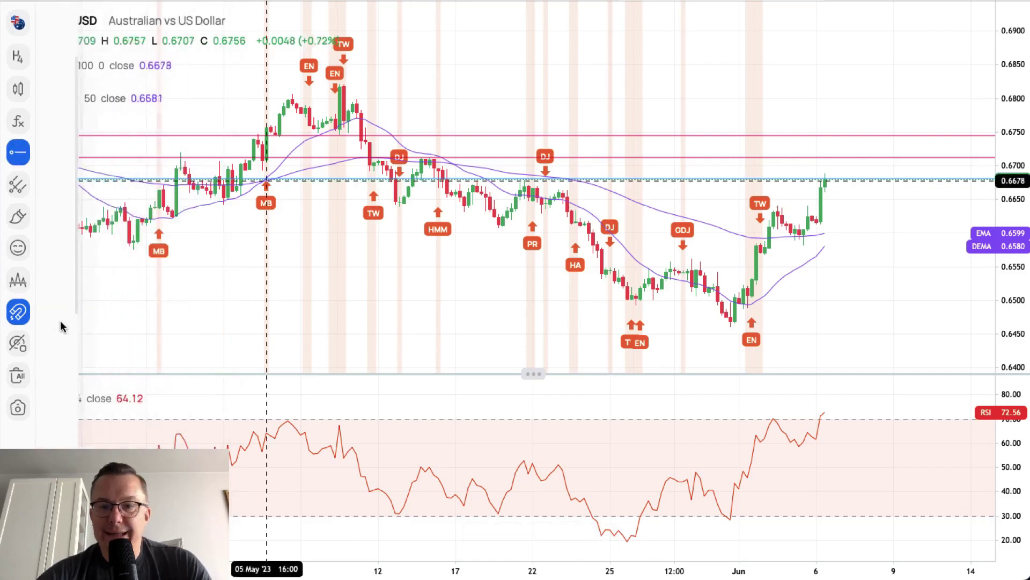
pyautogui.click(778, 206)
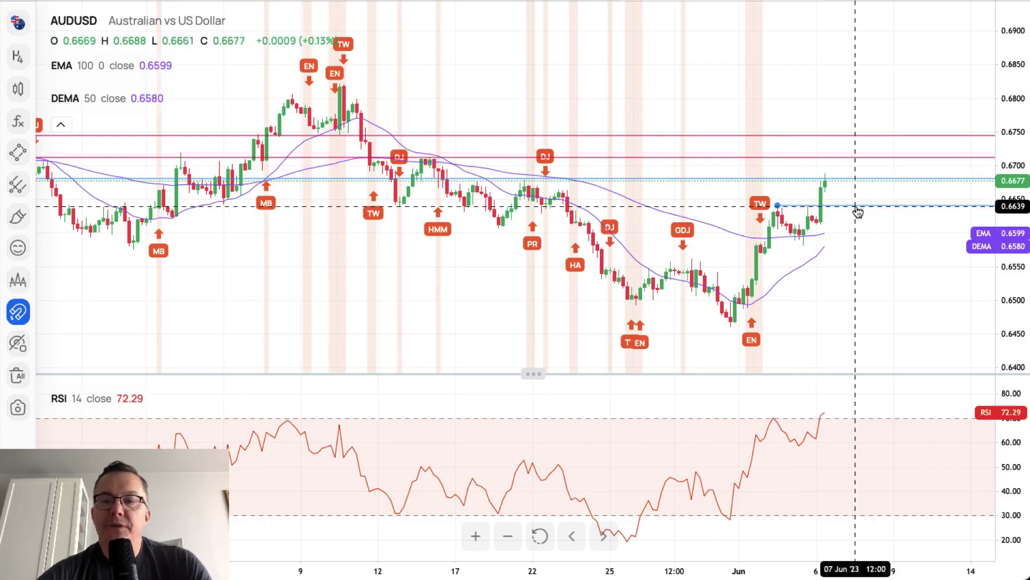
pyautogui.click(15, 161)
pyautogui.click(69, 320)
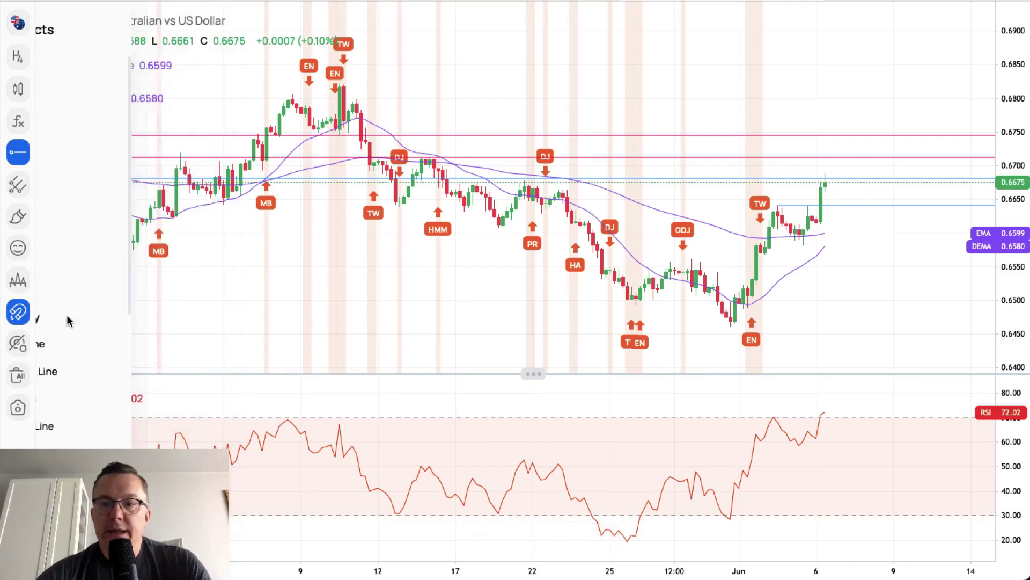
pyautogui.click(803, 246)
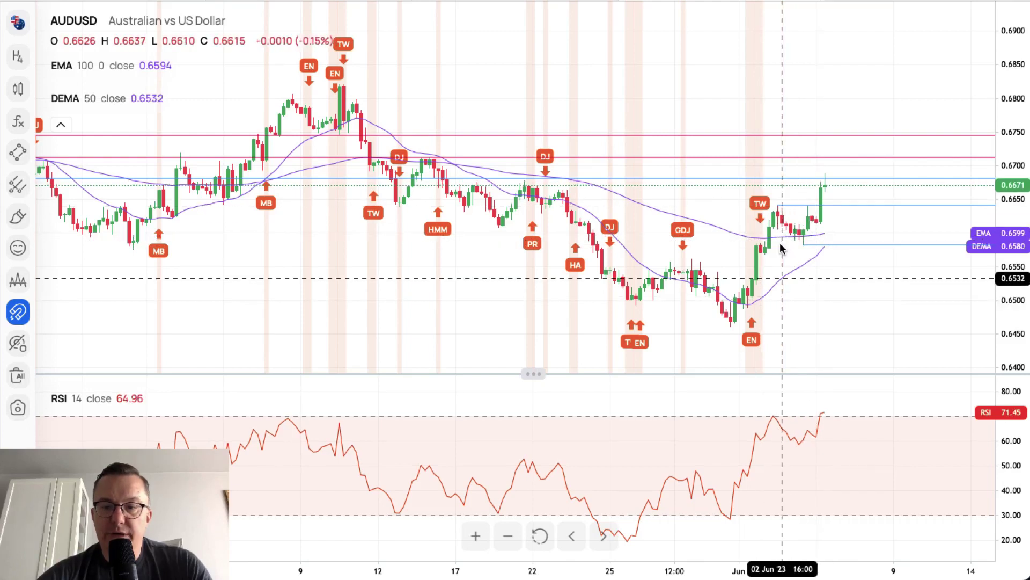
pyautogui.click(829, 136)
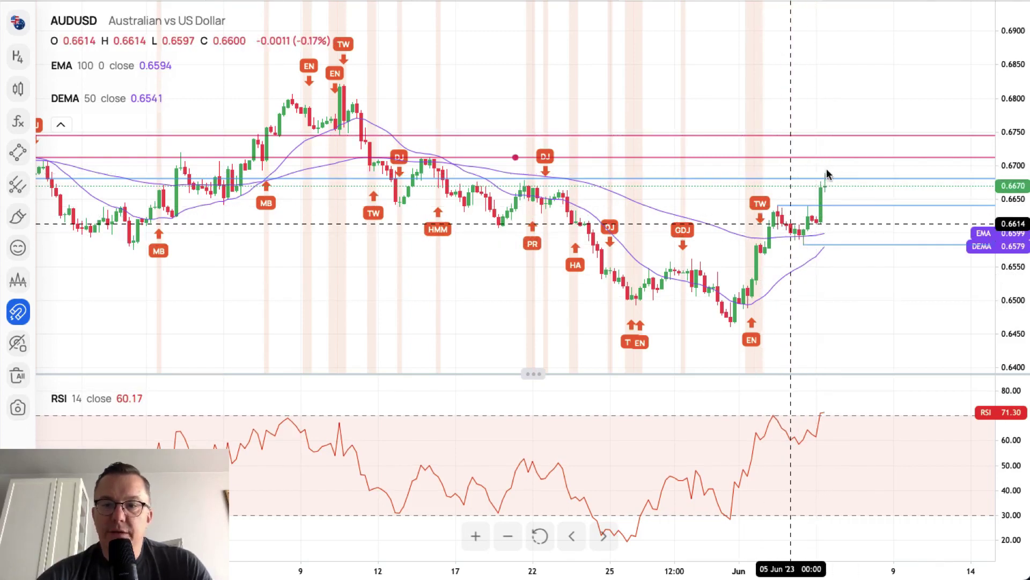
# - Draw a rectangle from 22 May 20:00 at 0.6682 to 7 June 08:00 at 0.6804
pyautogui.click(24, 151)
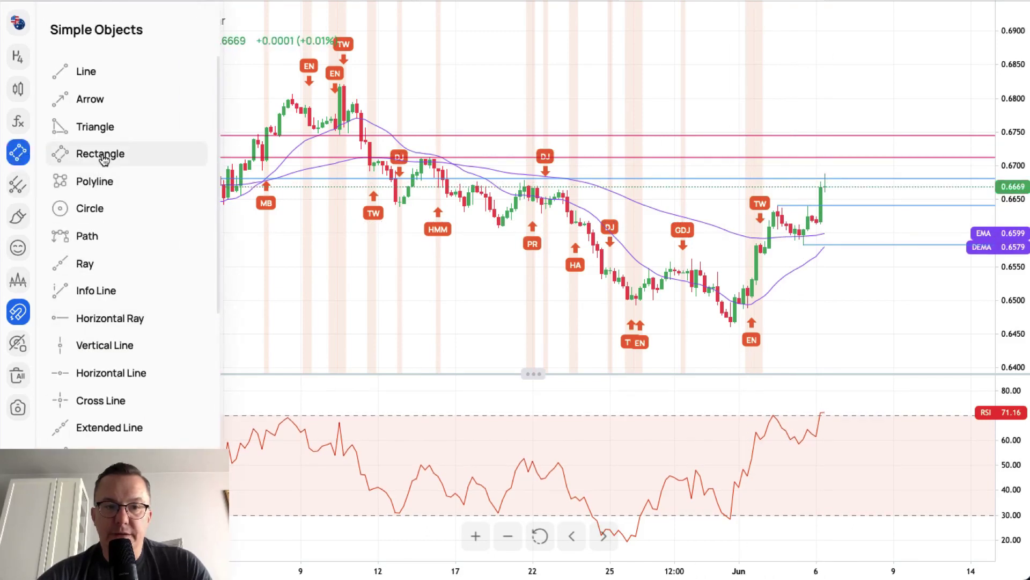
pyautogui.click(101, 153)
pyautogui.click(553, 178)
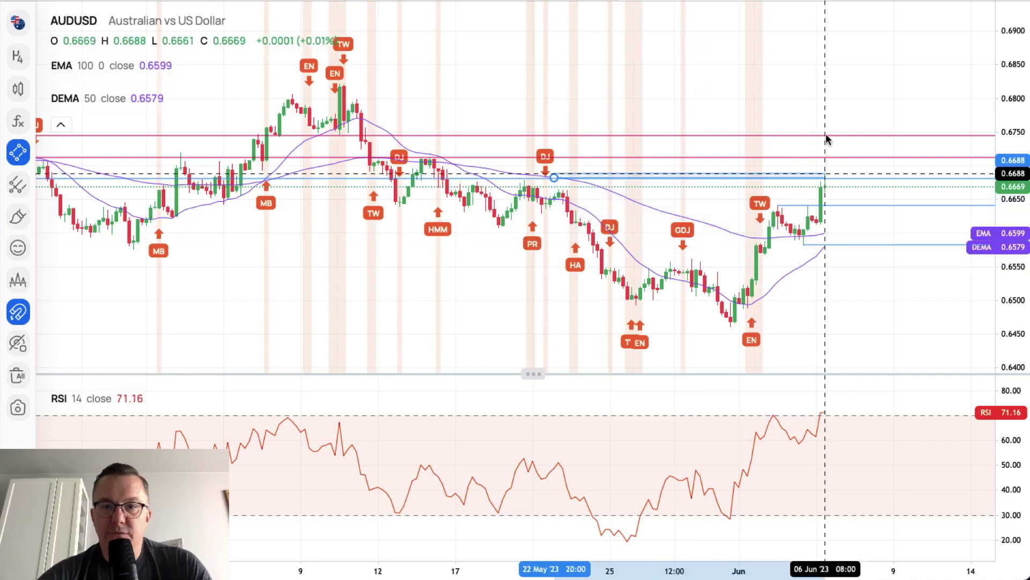
pyautogui.click(851, 96)
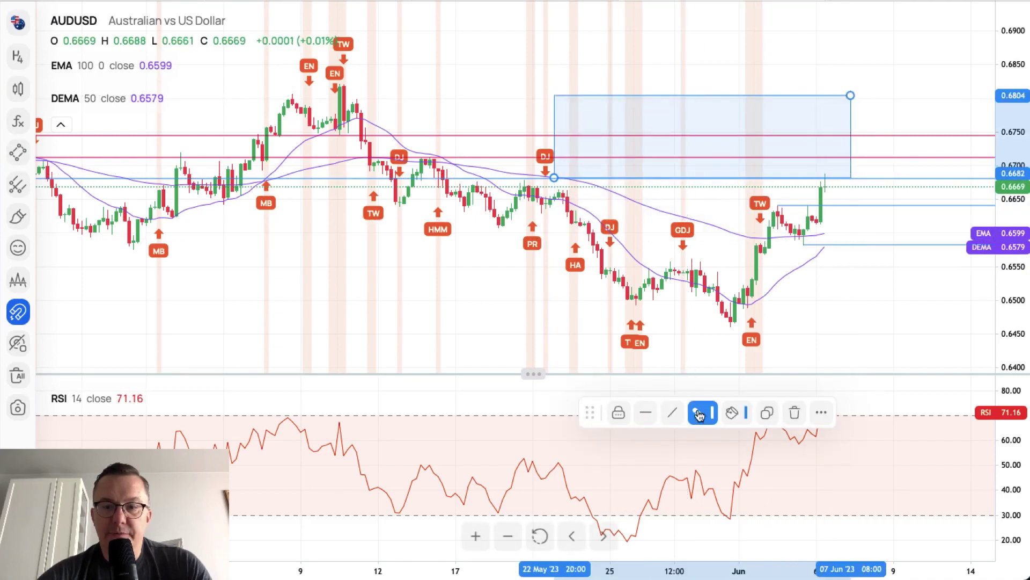
# - Give the rectangle a red fill and a black outline
pyautogui.click(730, 414)
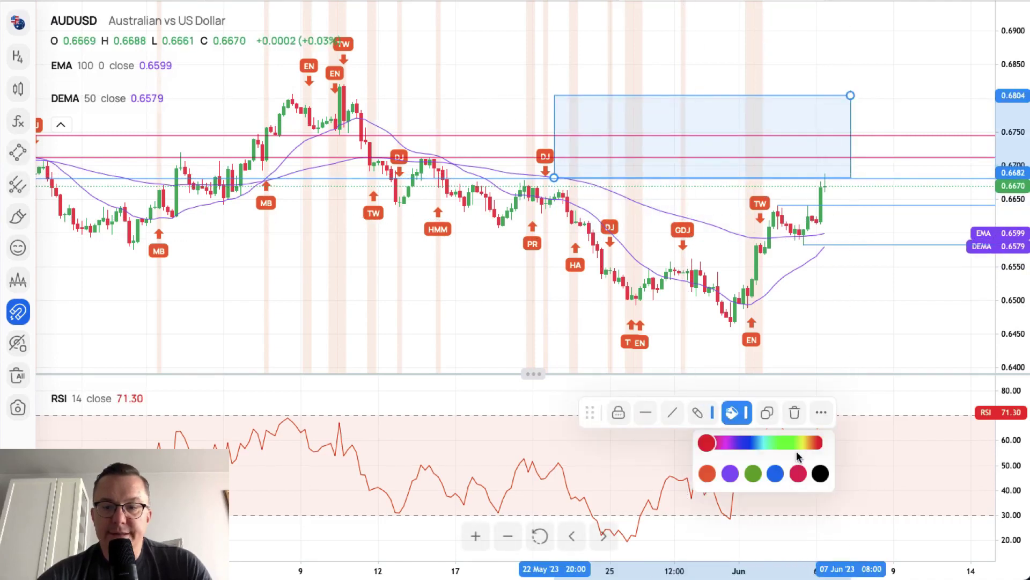
pyautogui.click(707, 444)
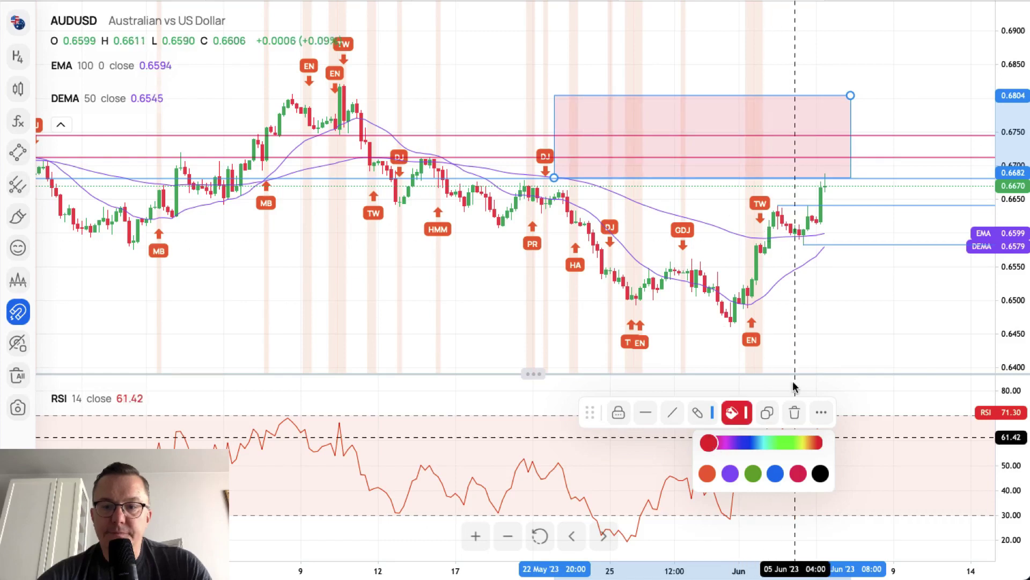
pyautogui.click(703, 412)
pyautogui.click(821, 473)
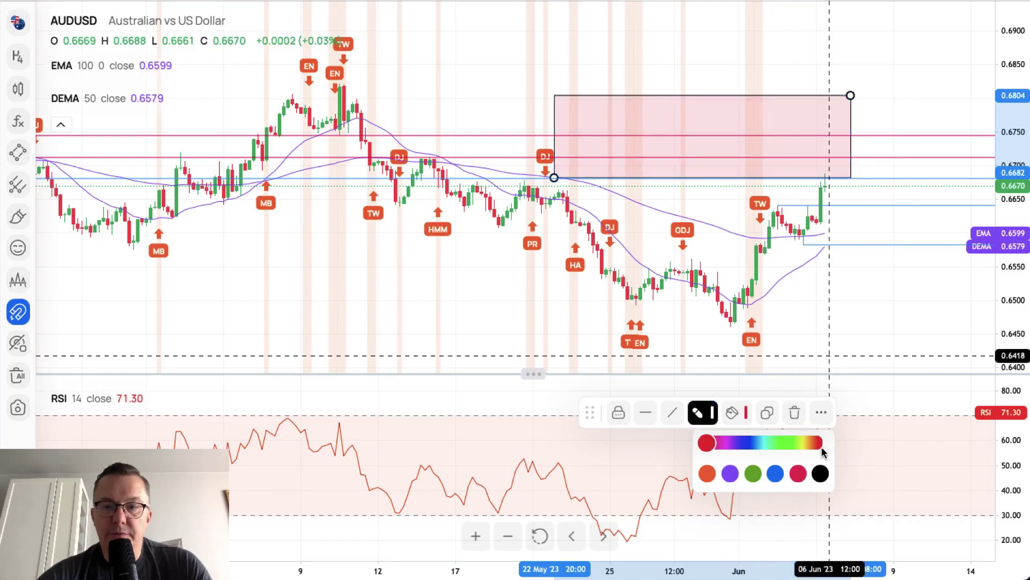
pyautogui.click(858, 100)
# - Resize the rectangle to span 24 May 12:00 at 0.6716 to 13 June 04:00 at 0.6741
pyautogui.hscroll(-3, 900, 134)
pyautogui.hscroll(5, 900, 134)
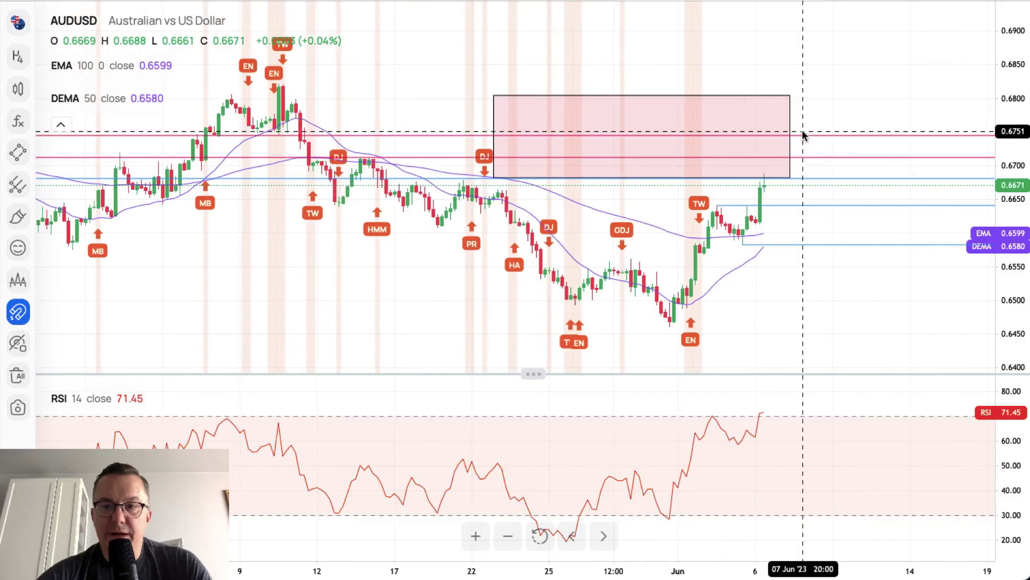
pyautogui.click(808, 114)
pyautogui.moveTo(807, 114); pyautogui.dragTo(888, 137)
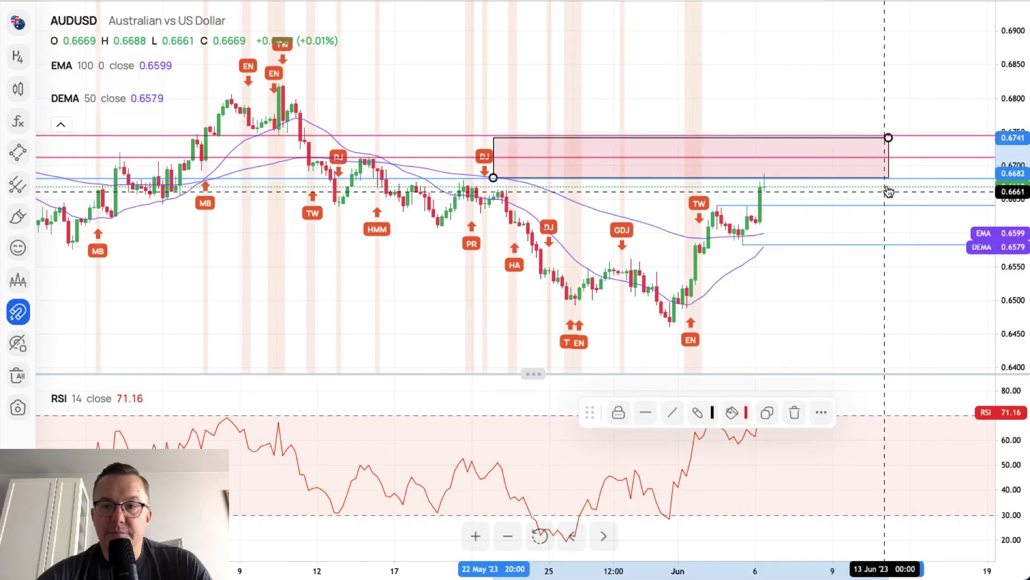
pyautogui.moveTo(493, 179)
pyautogui.mouseDown()
pyautogui.moveTo(505, 163)
pyautogui.moveTo(506, 185)
pyautogui.moveTo(507, 157)
pyautogui.moveTo(629, 156)
pyautogui.moveTo(527, 183)
pyautogui.moveTo(536, 155)
pyautogui.mouseUp()
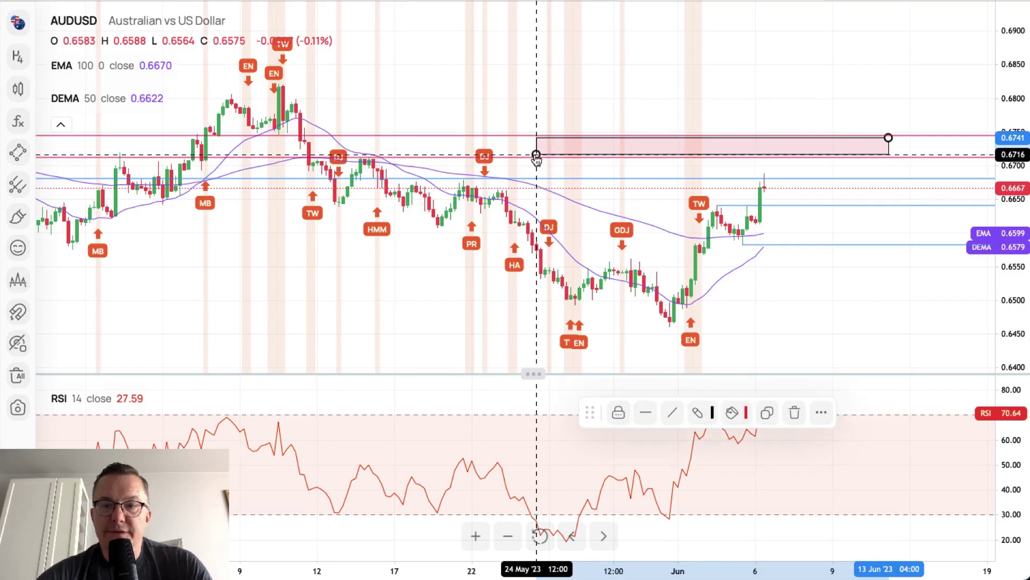
# - Switch the chart from AUDUSD to the NZDUSD market
pyautogui.click(605, 63)
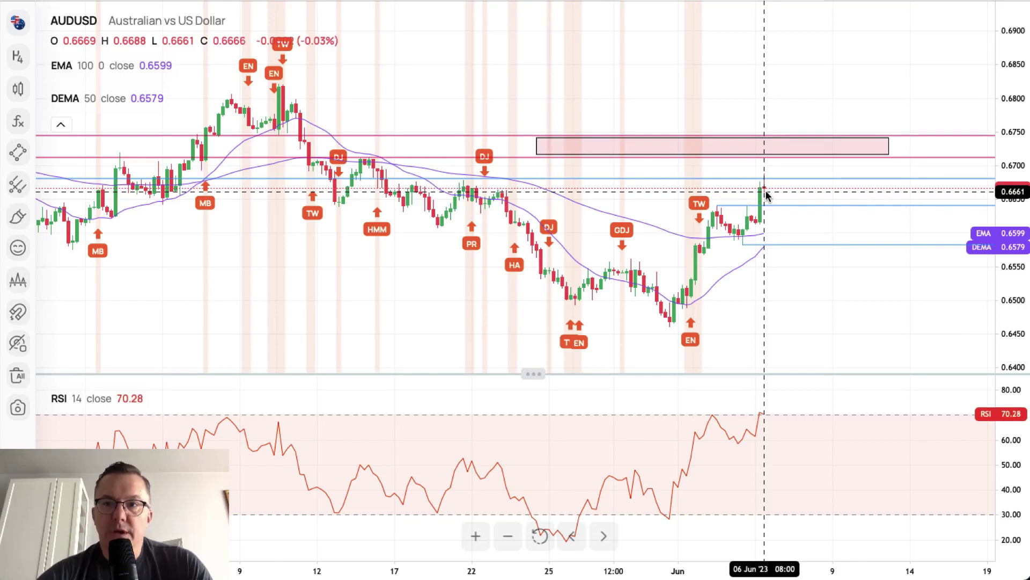
pyautogui.moveTo(402, 46); pyautogui.dragTo(391, 87)
pyautogui.moveTo(174, 65)
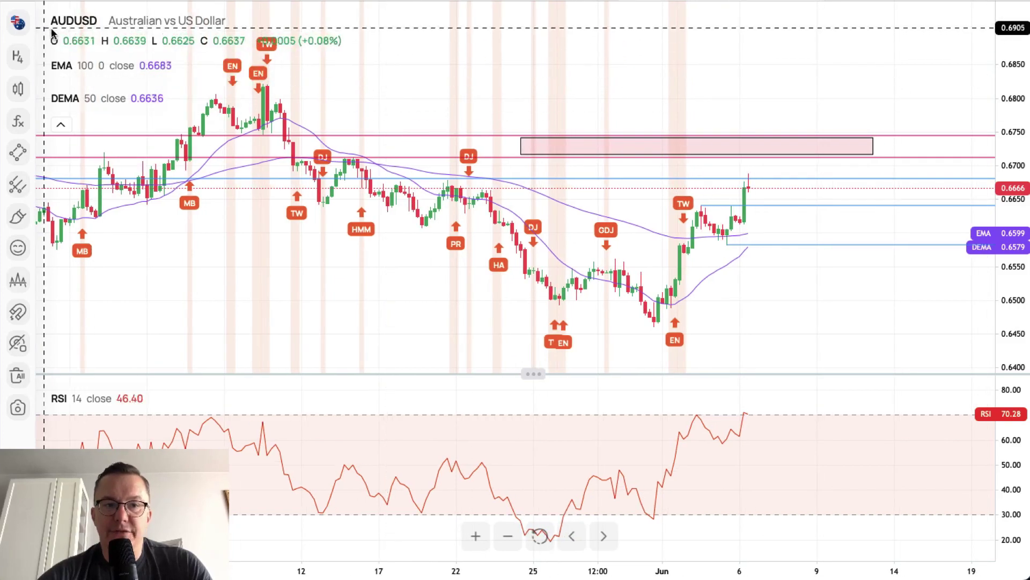
pyautogui.click(17, 22)
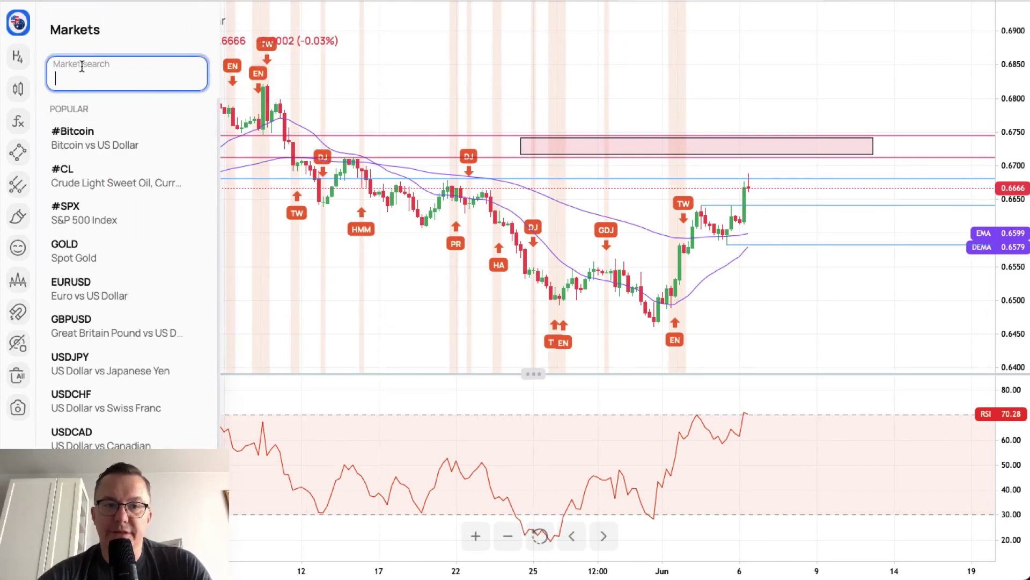
pyautogui.write('NZDUSD')
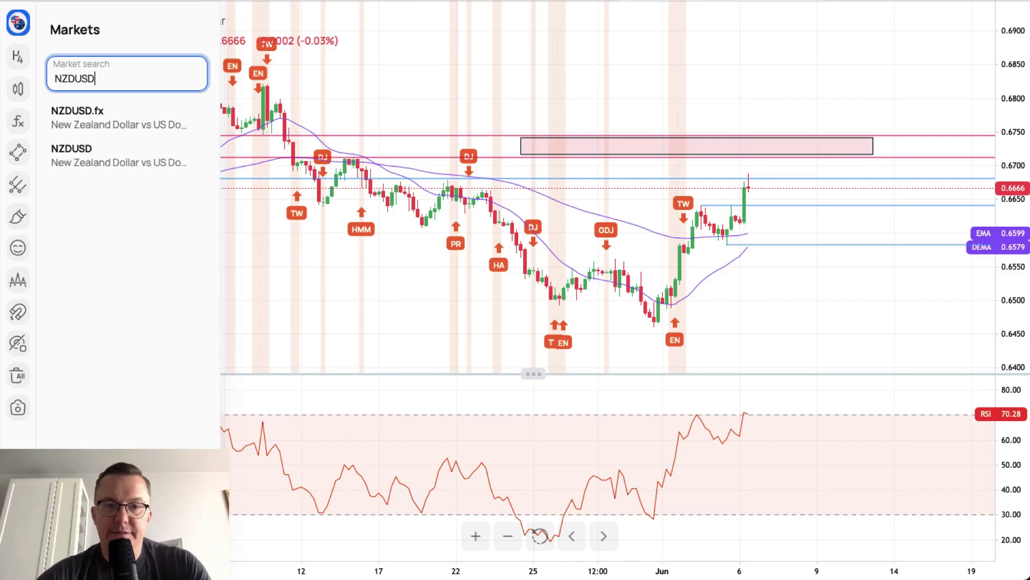
pyautogui.click(95, 162)
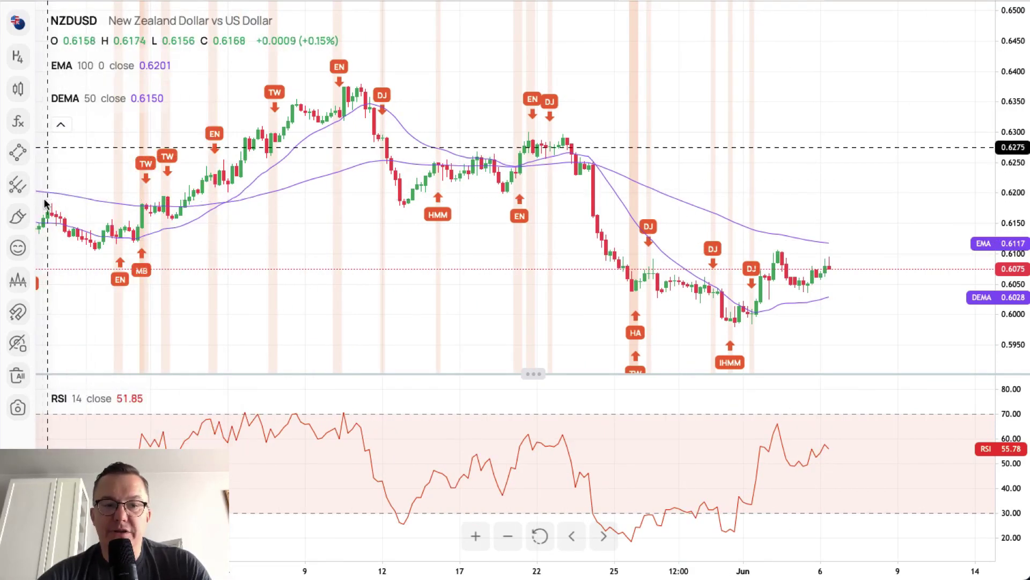
# - Add a horizontal ray from the 2 June 08:00 swing high at about 0.6103, with magnet snapping on
pyautogui.click(19, 156)
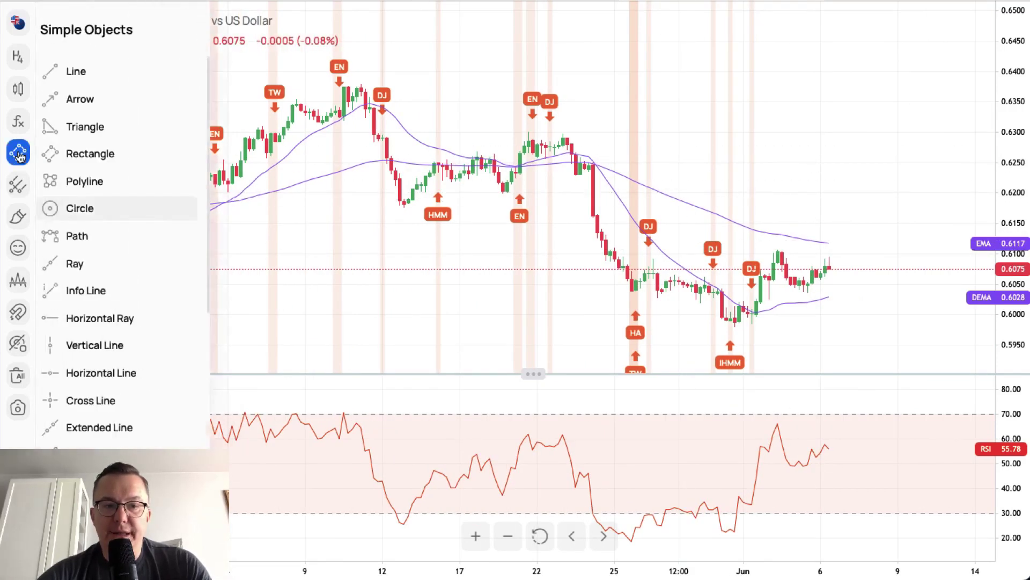
pyautogui.click(86, 315)
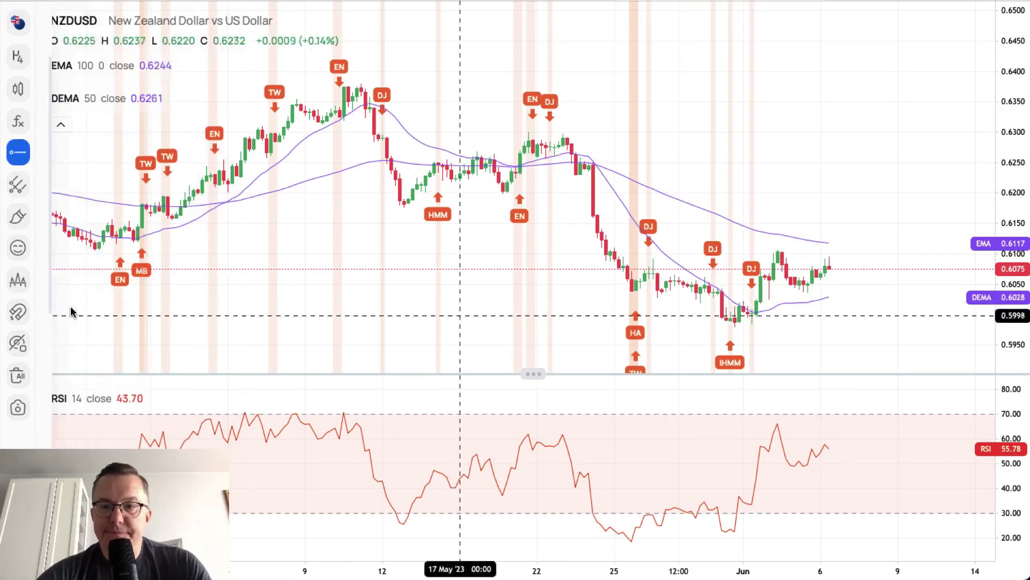
pyautogui.click(778, 248)
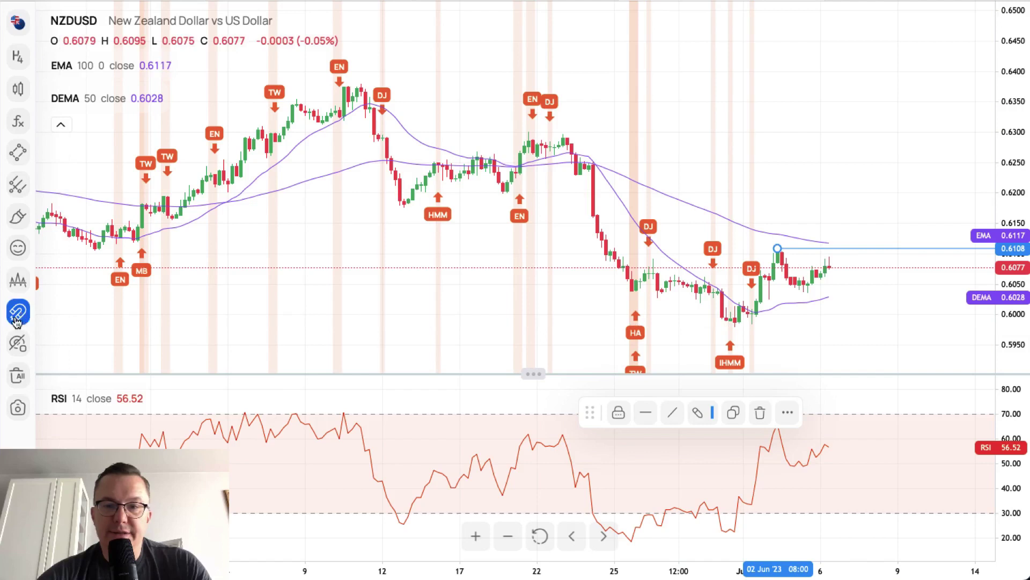
pyautogui.click(778, 251)
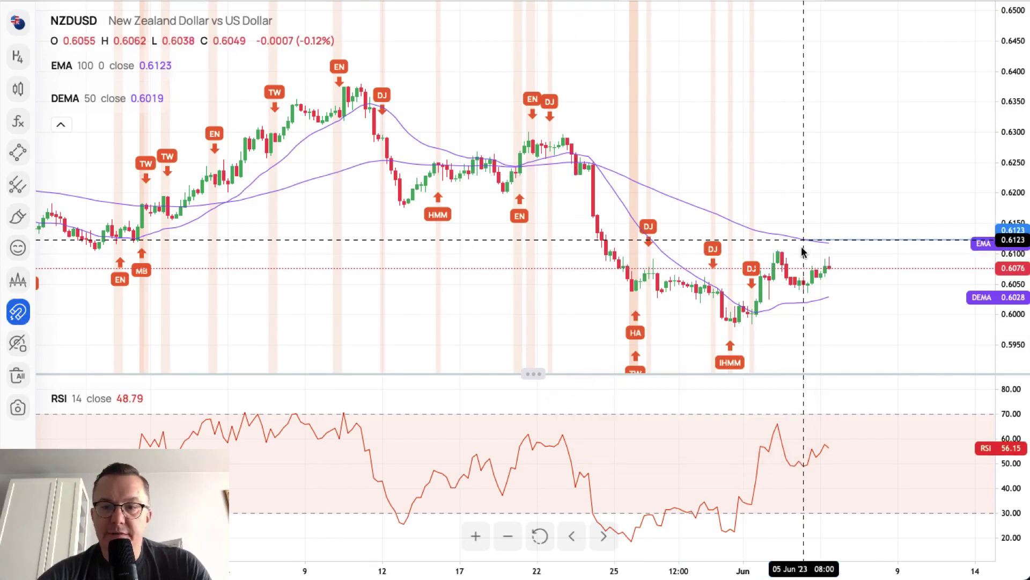
pyautogui.click(777, 251)
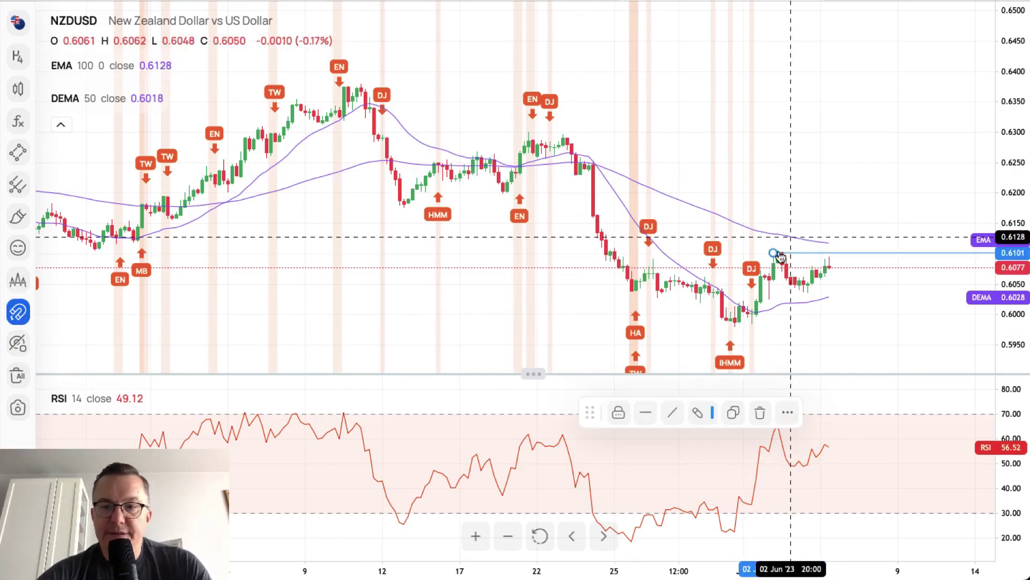
pyautogui.moveTo(776, 251)
pyautogui.mouseDown()
pyautogui.moveTo(789, 255)
pyautogui.moveTo(778, 252)
pyautogui.mouseUp()
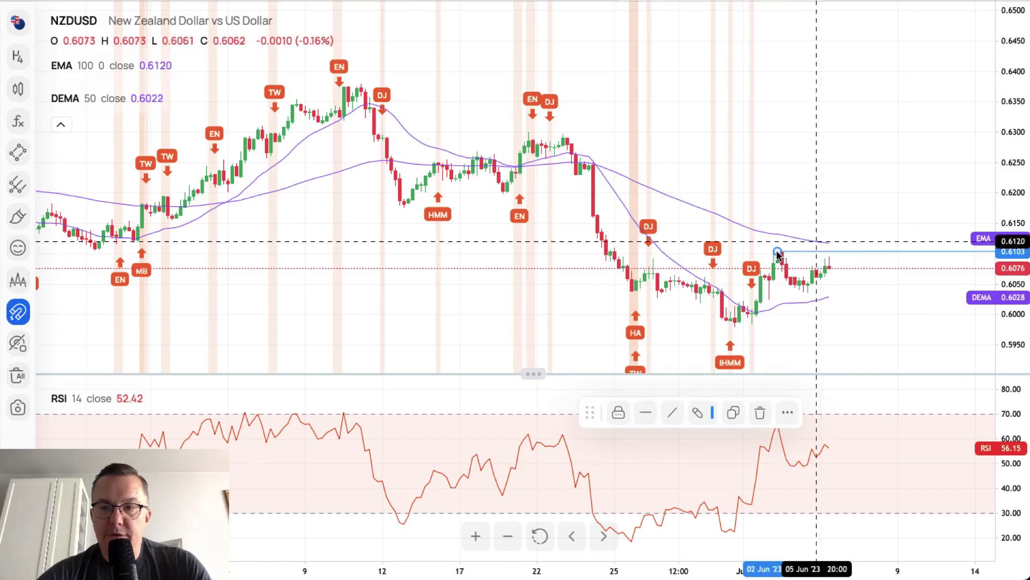
pyautogui.click(863, 166)
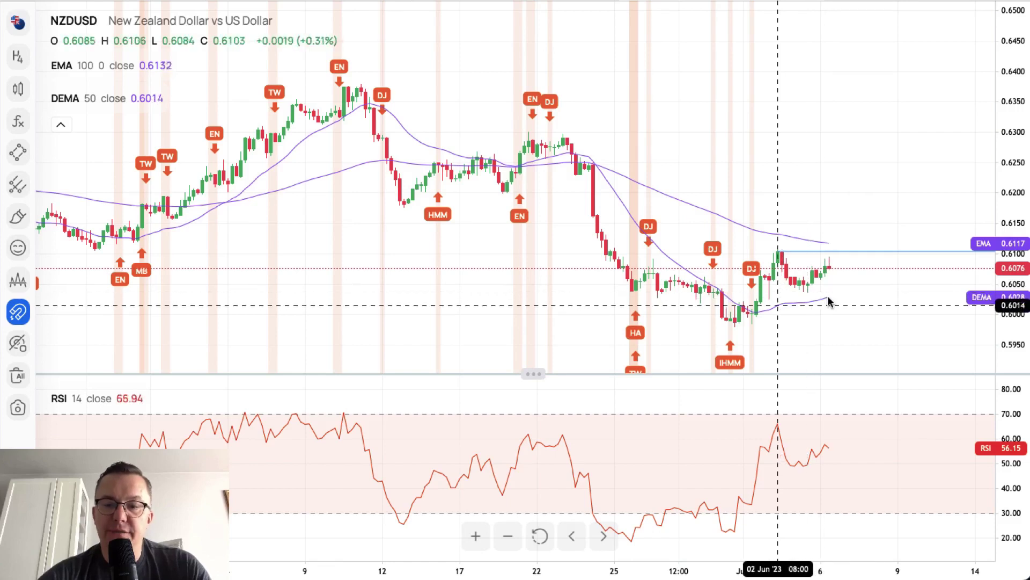
# - Add a horizontal ray from the 5 June 12:00 pullback low at 0.6036
pyautogui.click(18, 152)
pyautogui.click(77, 319)
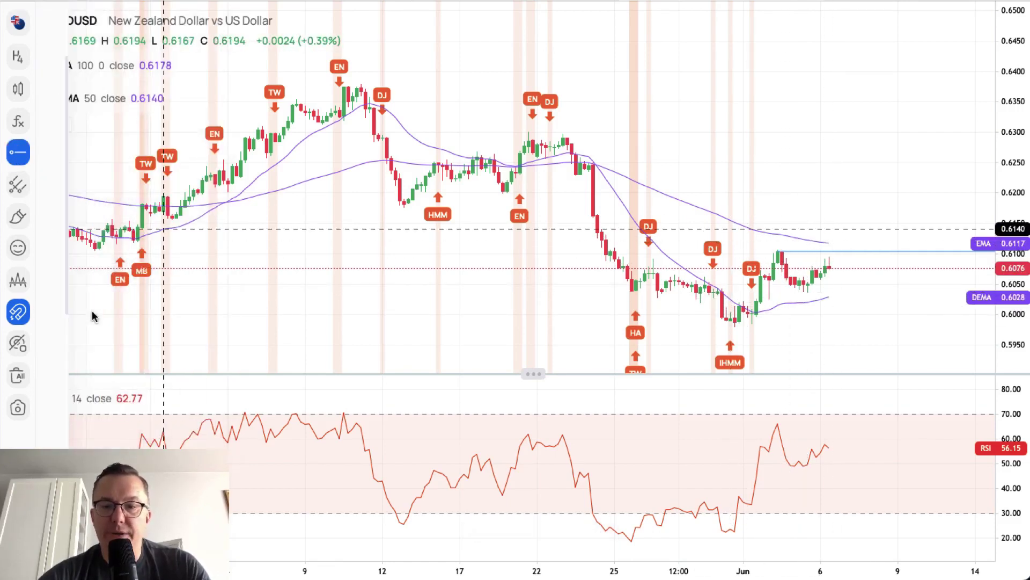
pyautogui.click(736, 326)
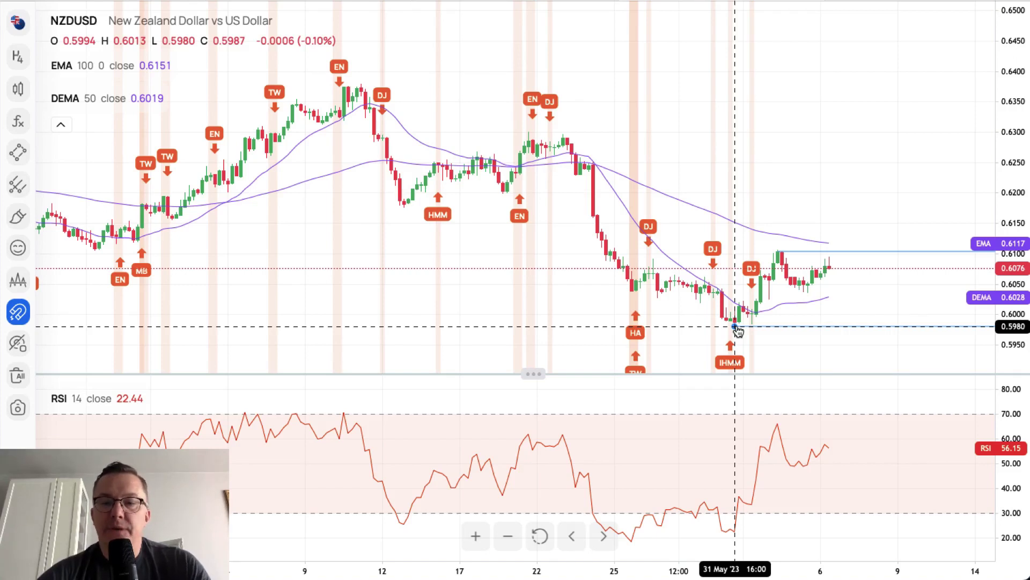
pyautogui.moveTo(737, 328); pyautogui.dragTo(807, 294)
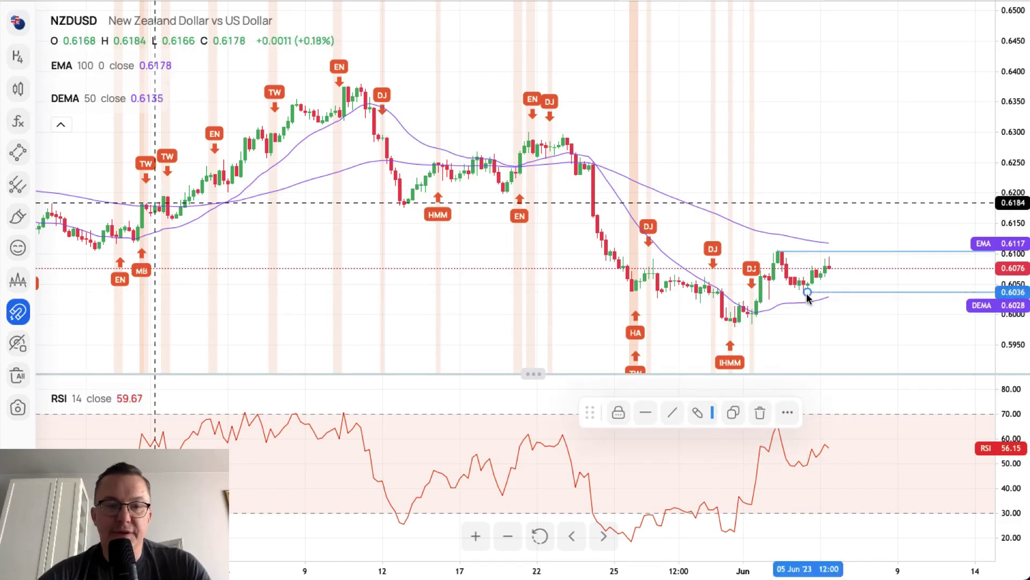
# - Add a horizontal line at the 31 May low of 0.5980 and make it green with the thickest line width
pyautogui.click(22, 152)
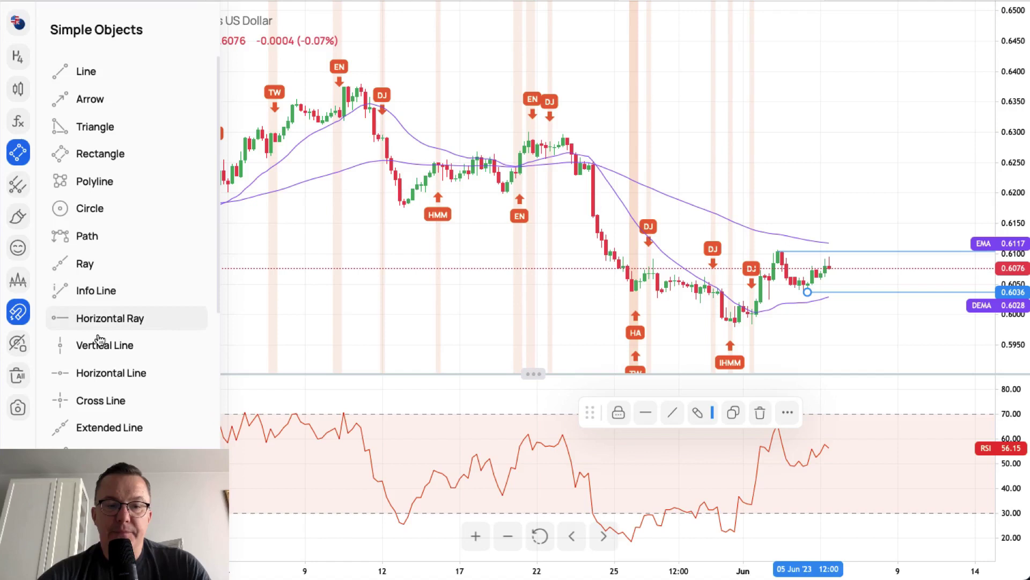
pyautogui.click(98, 371)
pyautogui.click(736, 326)
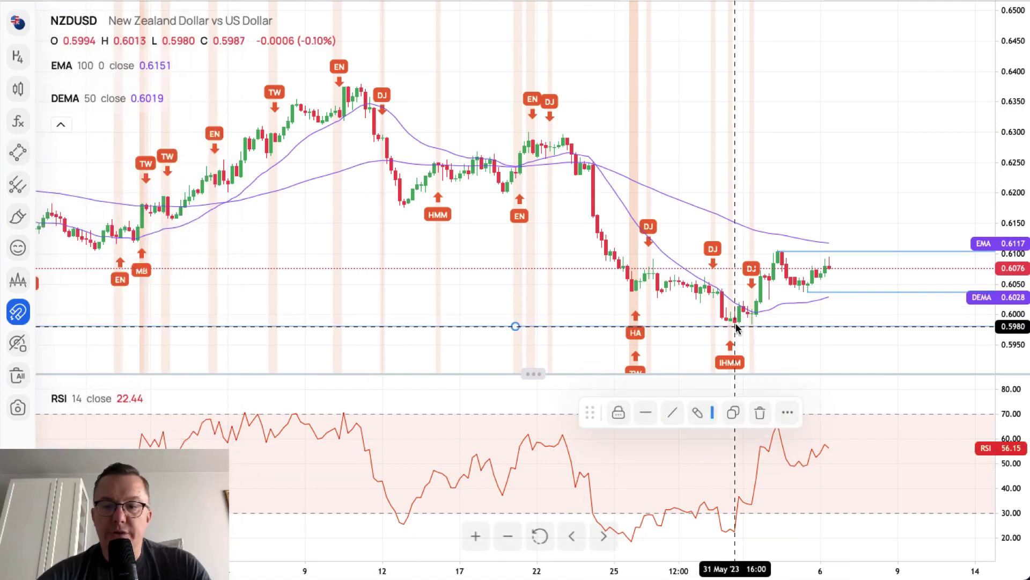
pyautogui.click(703, 418)
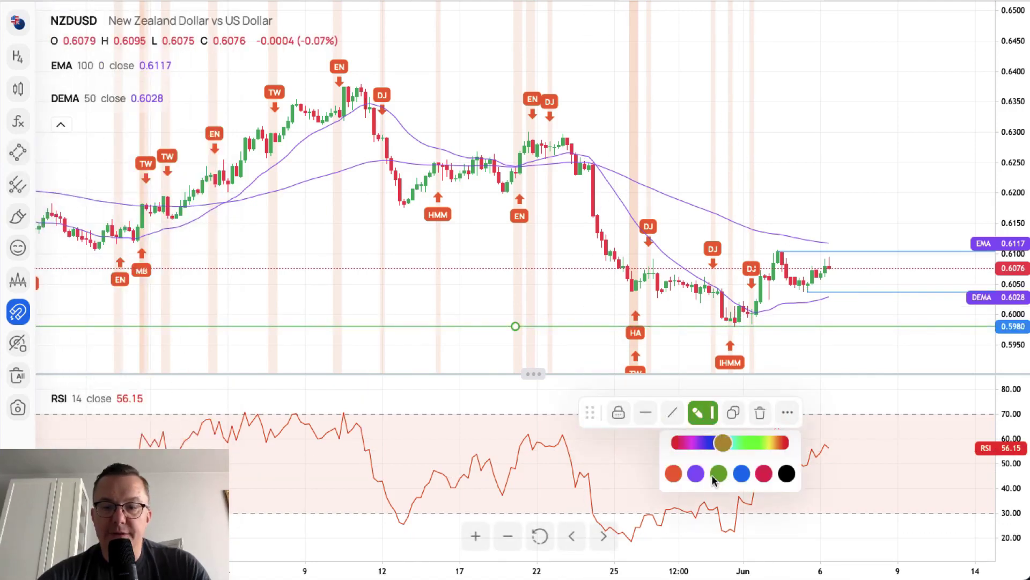
pyautogui.click(648, 419)
pyautogui.click(719, 444)
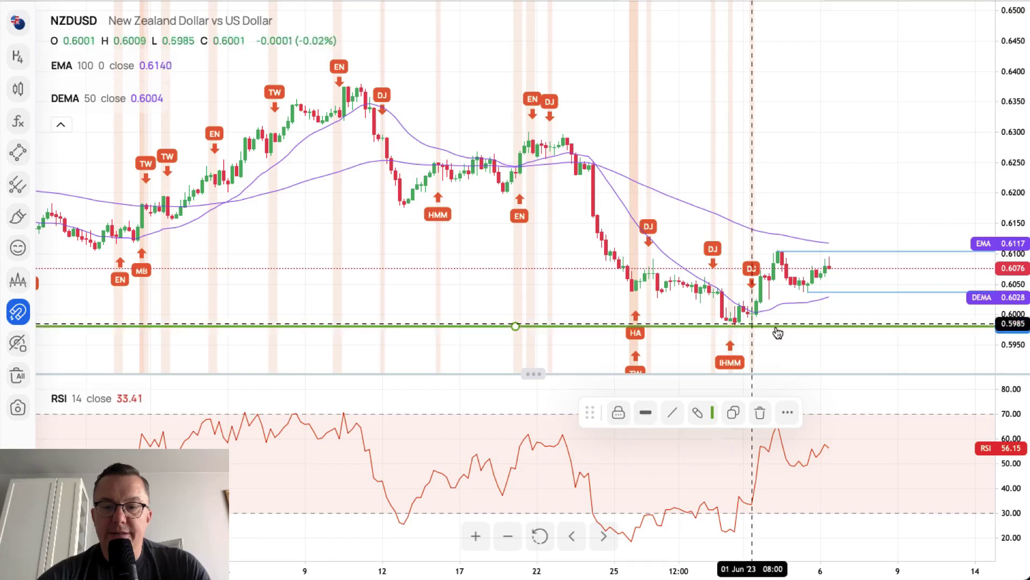
pyautogui.click(762, 328)
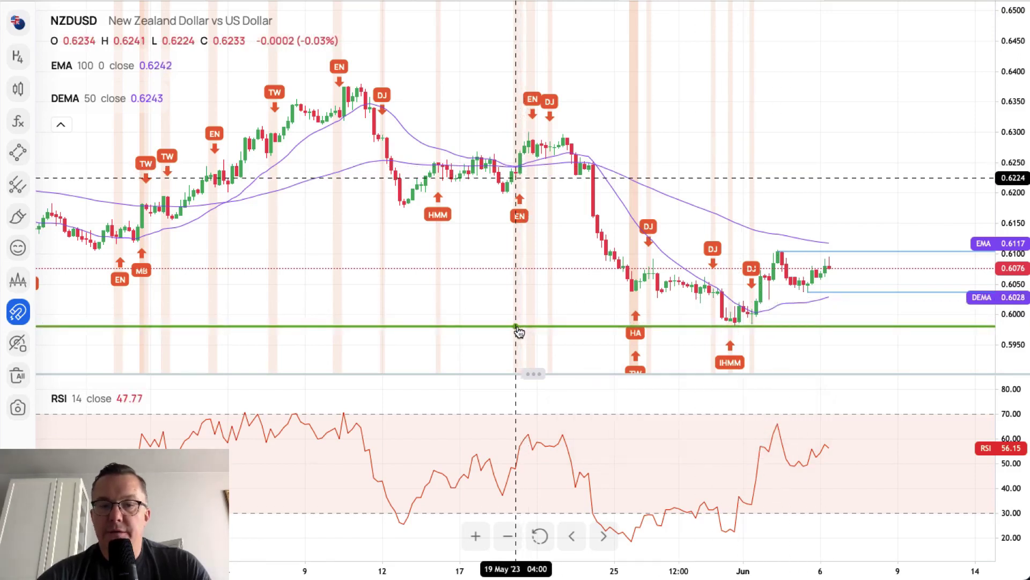
# - Switch the chart to #CL crude oil and stretch the price scale to show roughly 62 to 77
pyautogui.hscroll(-2, 482, 301)
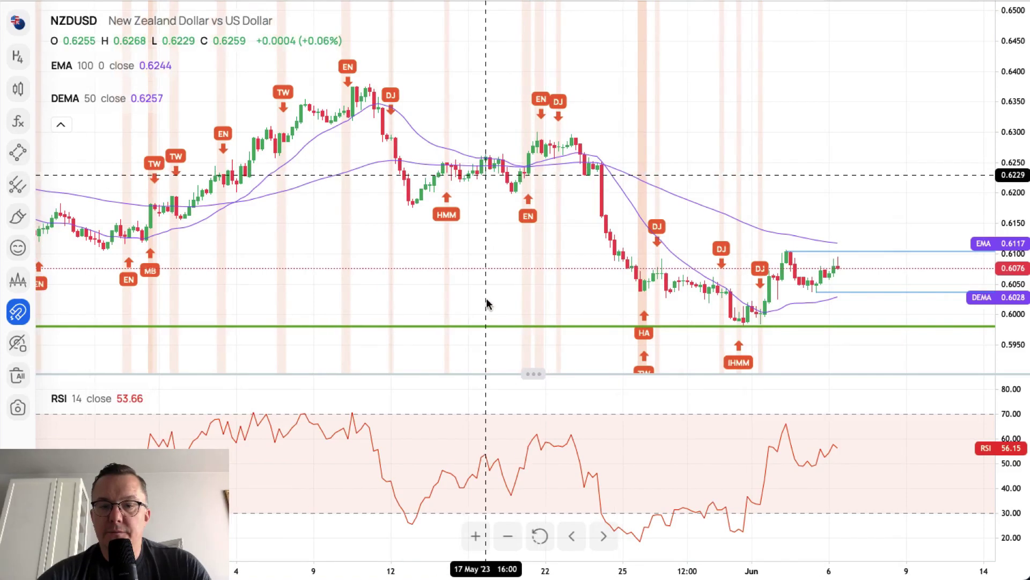
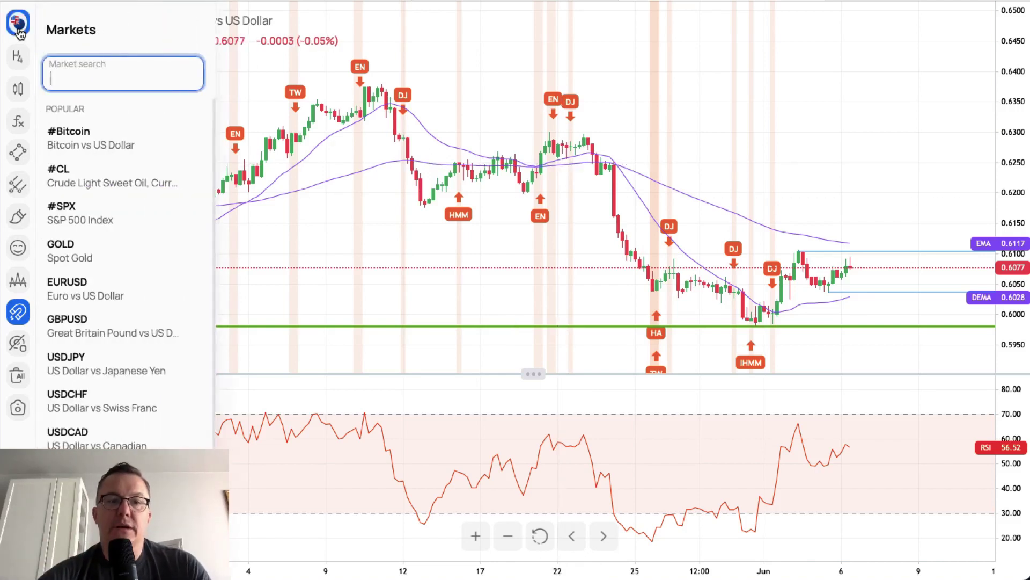
pyautogui.click(104, 178)
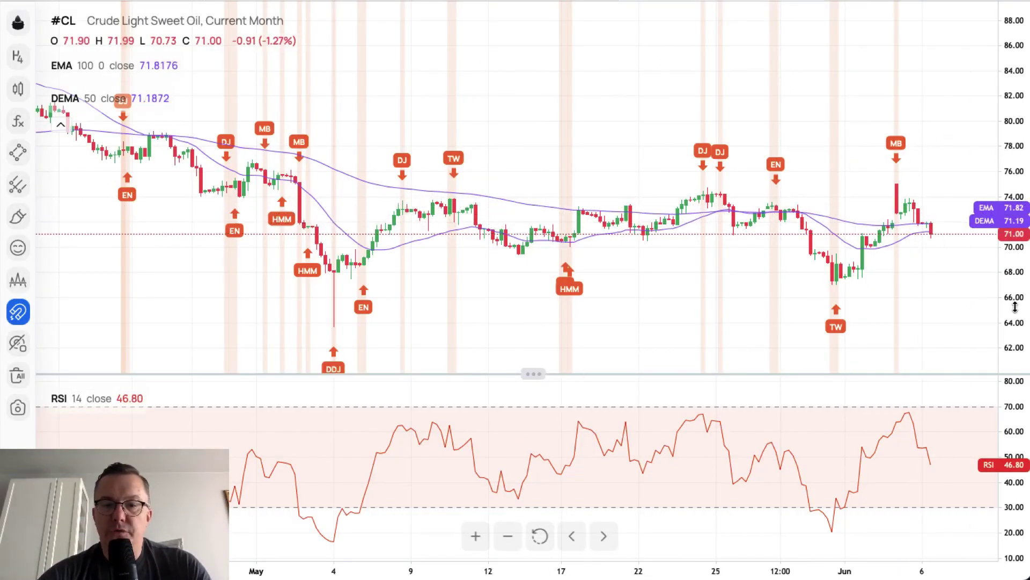
pyautogui.moveTo(1015, 307); pyautogui.dragTo(1014, 290)
pyautogui.moveTo(954, 322); pyautogui.dragTo(925, 260)
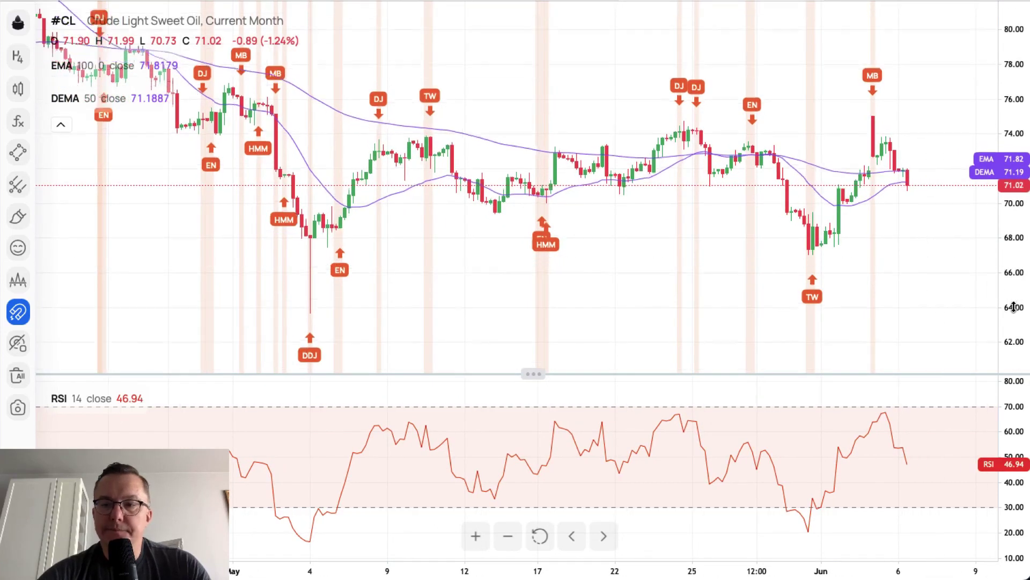
pyautogui.moveTo(1014, 307); pyautogui.dragTo(1014, 289)
pyautogui.moveTo(926, 288); pyautogui.dragTo(871, 258)
# - Add a horizontal line at the 4 May spike low of 63.69 and make it green with the thickest line width
pyautogui.click(18, 153)
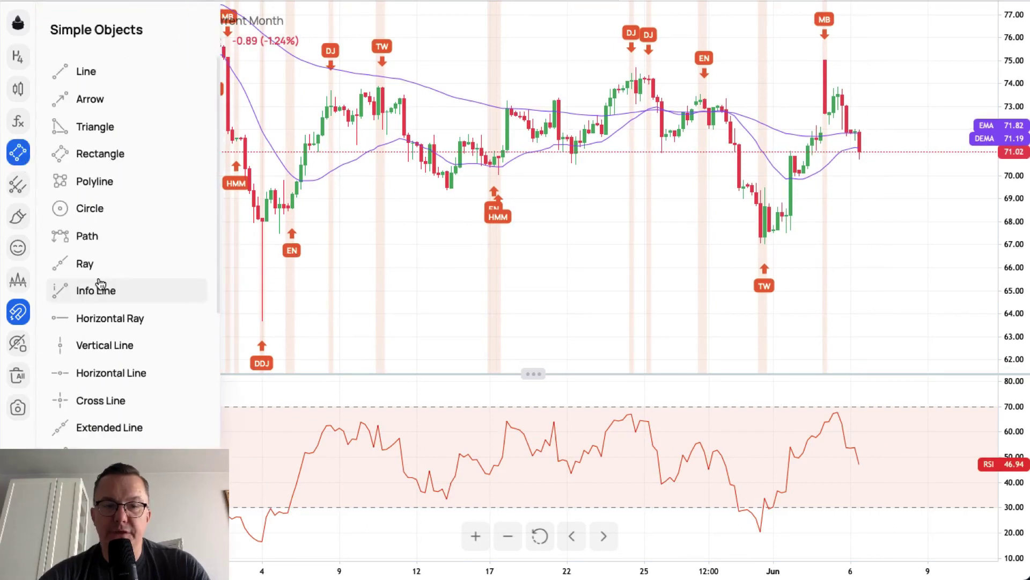
pyautogui.click(93, 372)
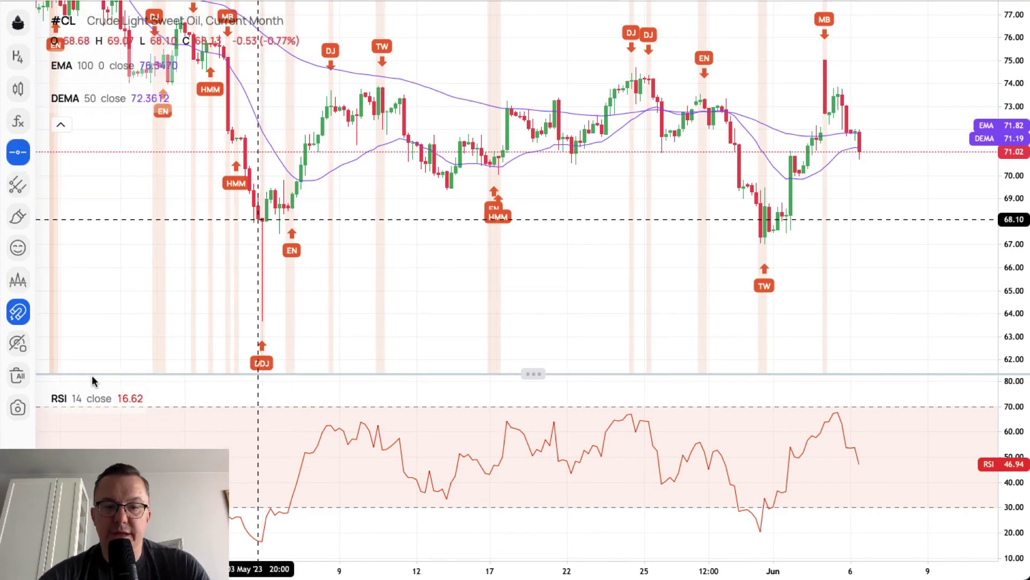
pyautogui.click(260, 321)
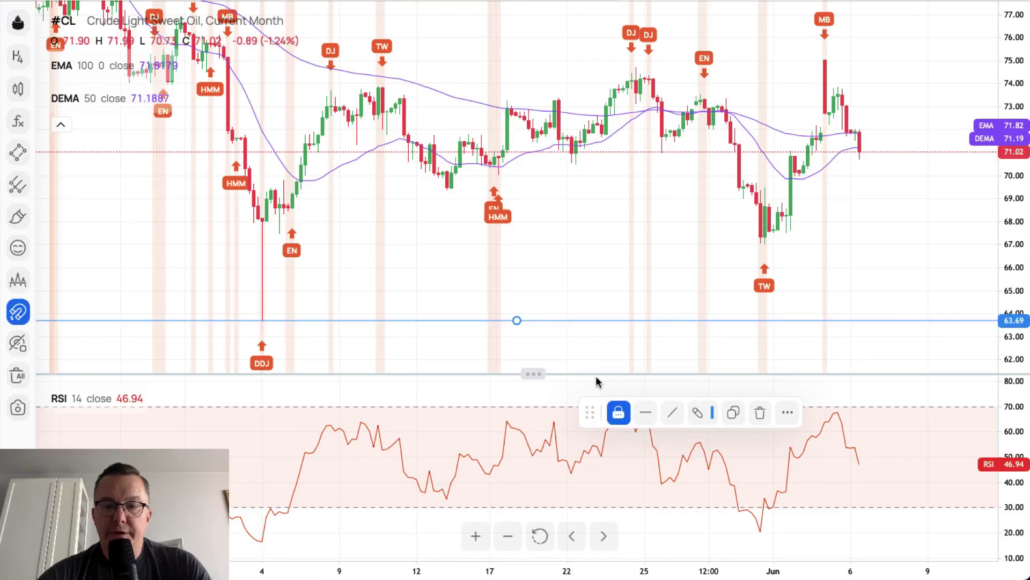
pyautogui.click(700, 415)
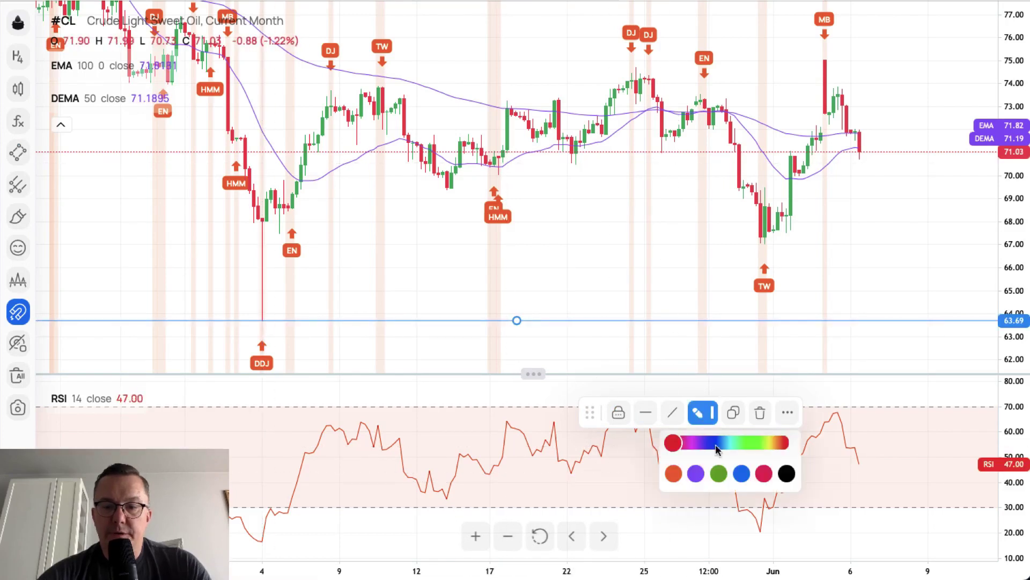
pyautogui.click(719, 474)
pyautogui.click(647, 417)
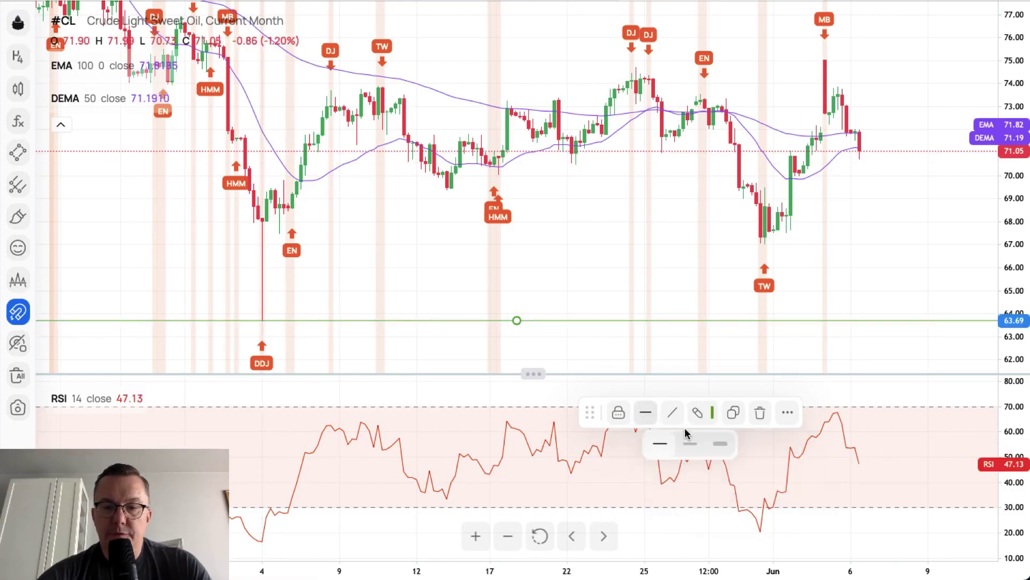
pyautogui.click(705, 448)
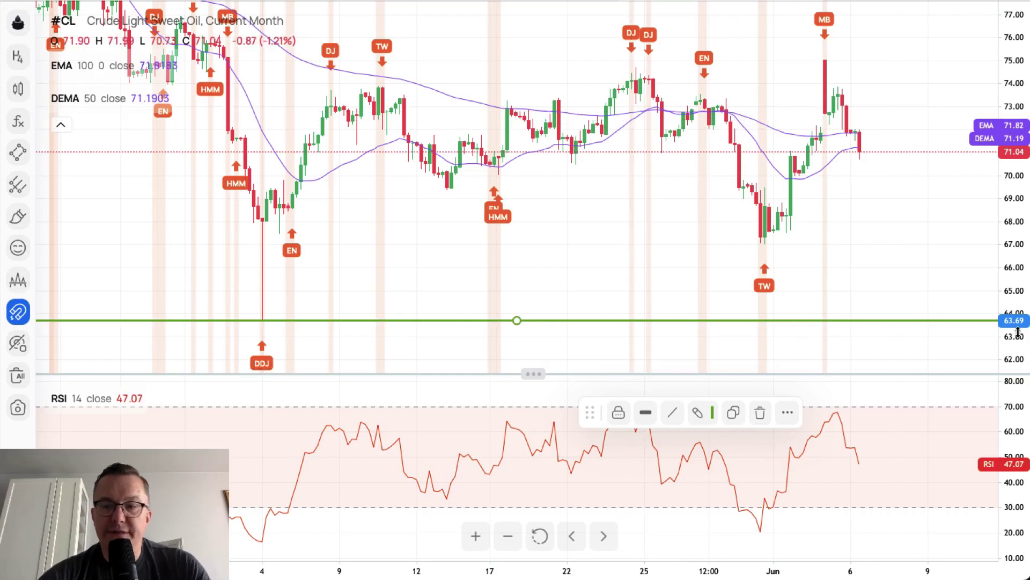
pyautogui.click(456, 225)
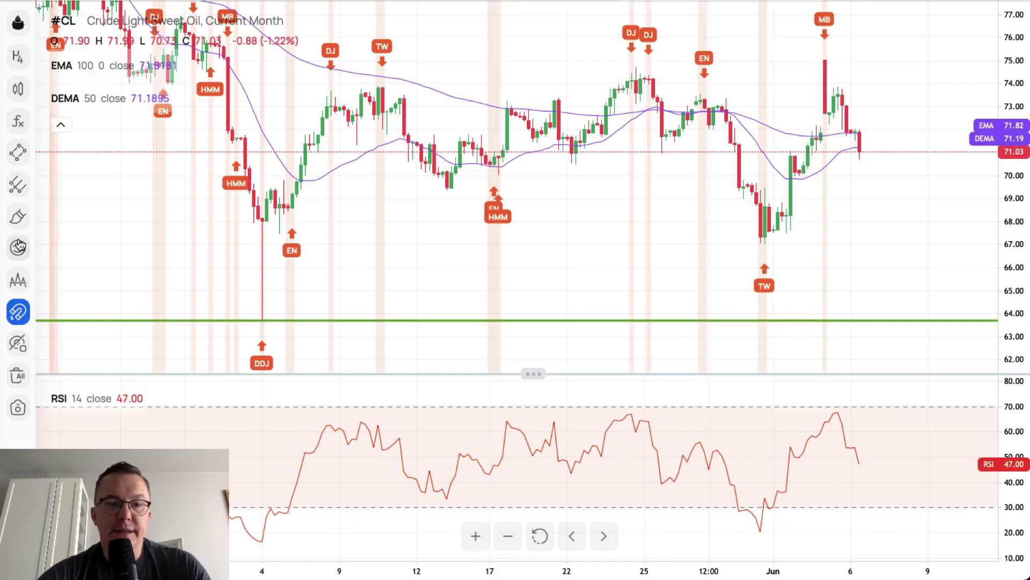
# - Add a horizontal ray from the 24 May 16:00 swing high at 74.72
pyautogui.click(19, 154)
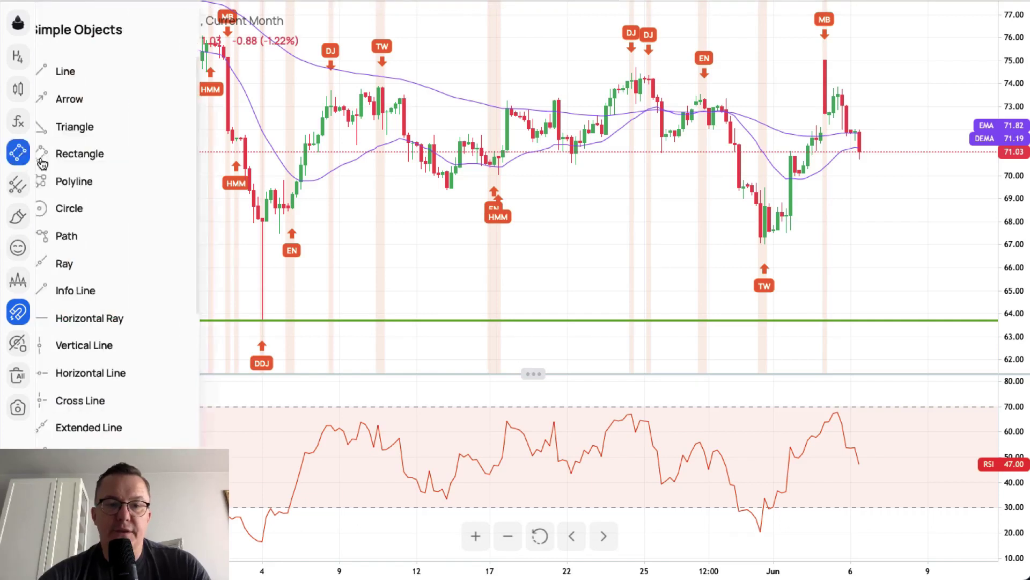
pyautogui.click(109, 319)
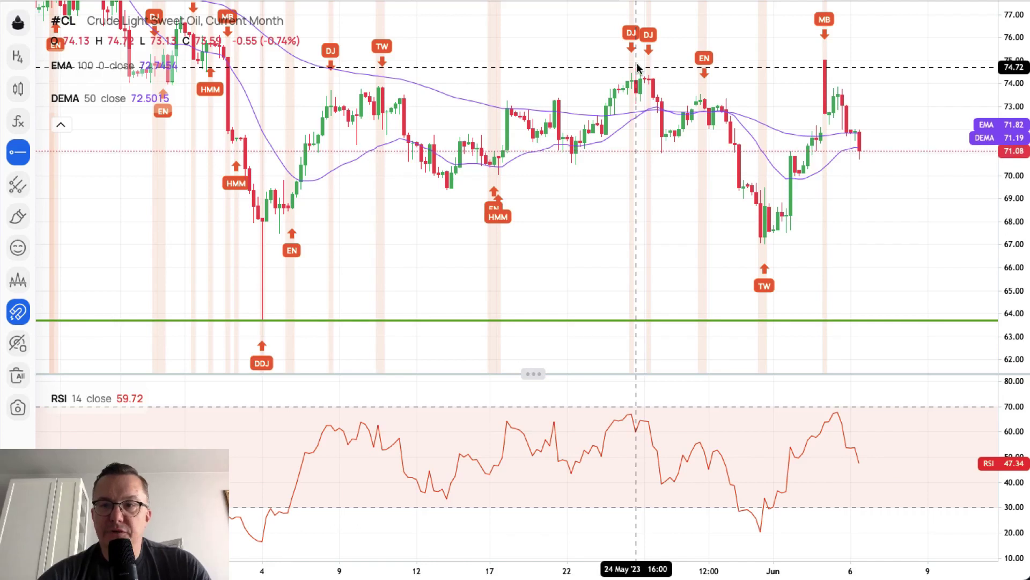
pyautogui.click(636, 67)
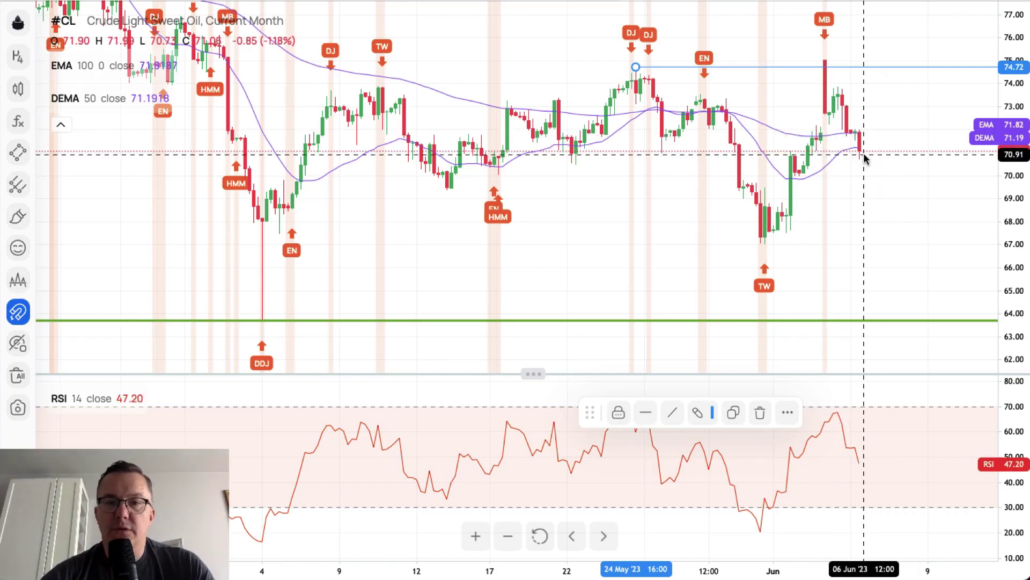
pyautogui.moveTo(869, 209); pyautogui.dragTo(789, 234)
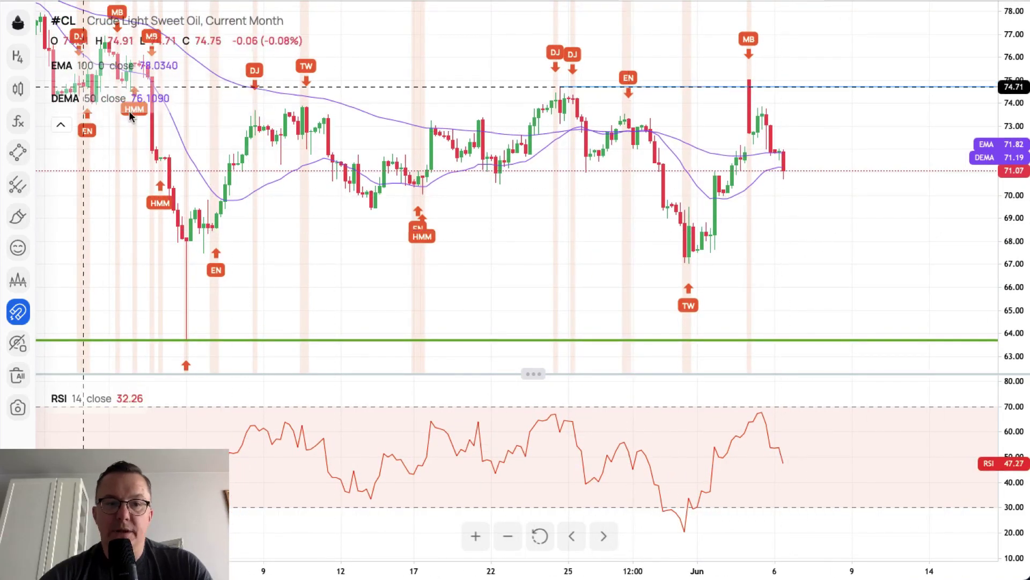
# - Add horizontal rays from the 31 May 16:00 low at 67.04 and from the mid-May swing low near 69.4
pyautogui.click(17, 153)
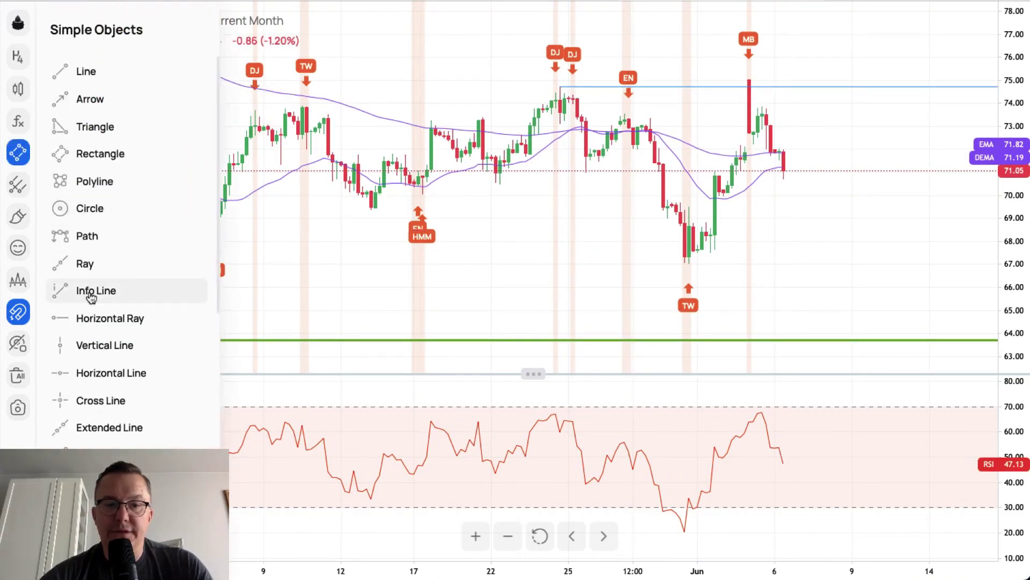
pyautogui.click(89, 322)
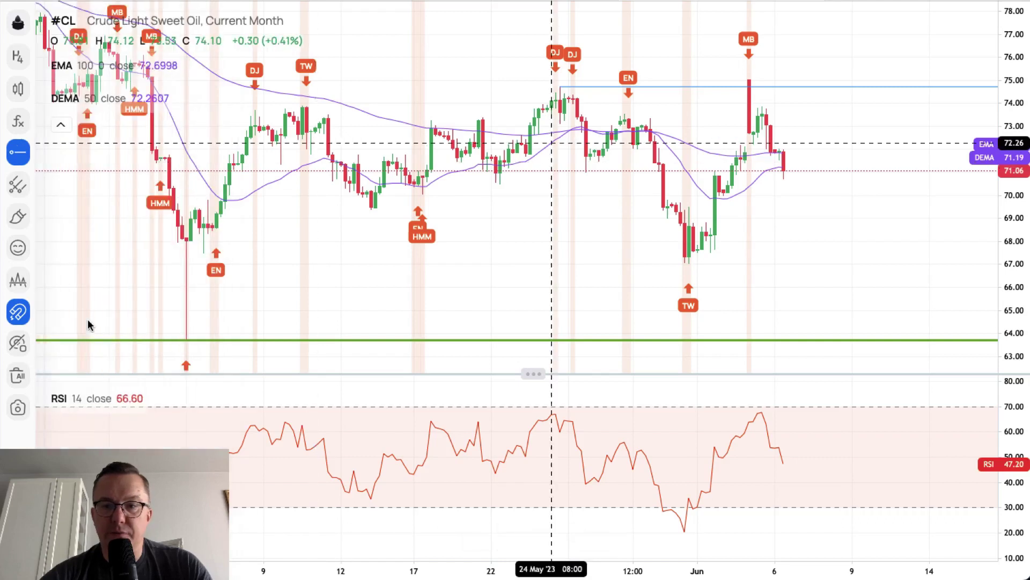
pyautogui.click(689, 263)
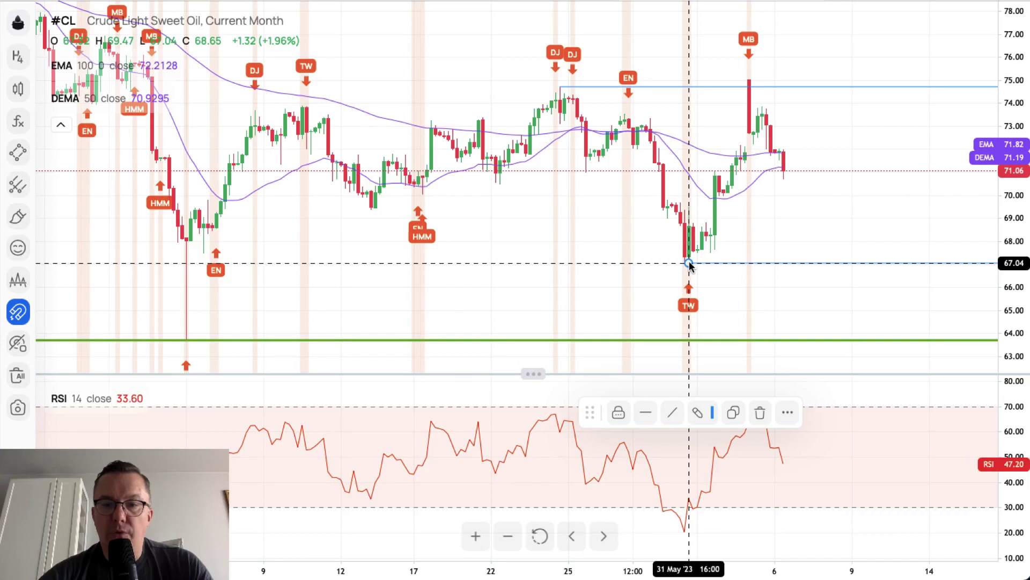
pyautogui.click(18, 152)
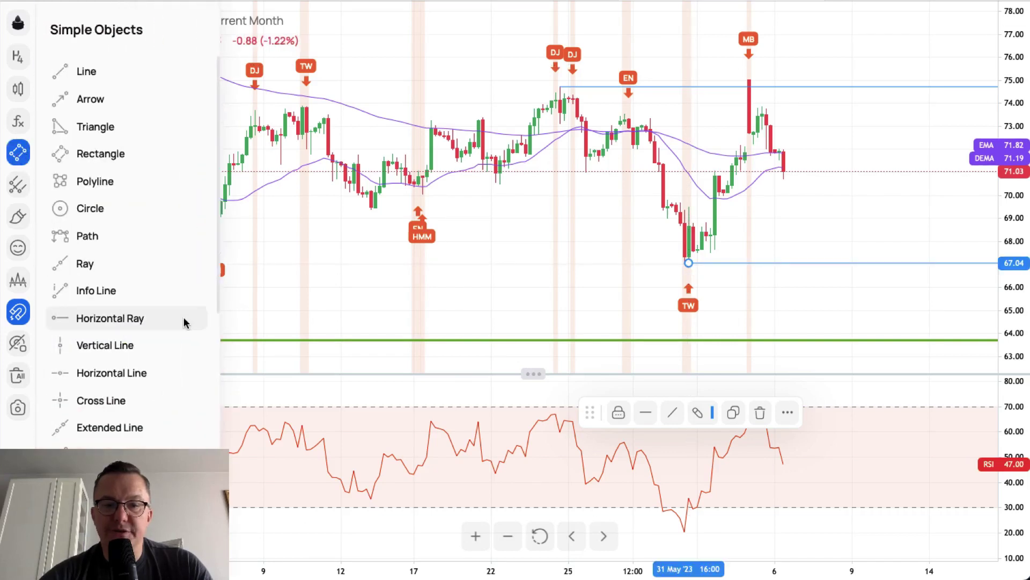
pyautogui.click(129, 320)
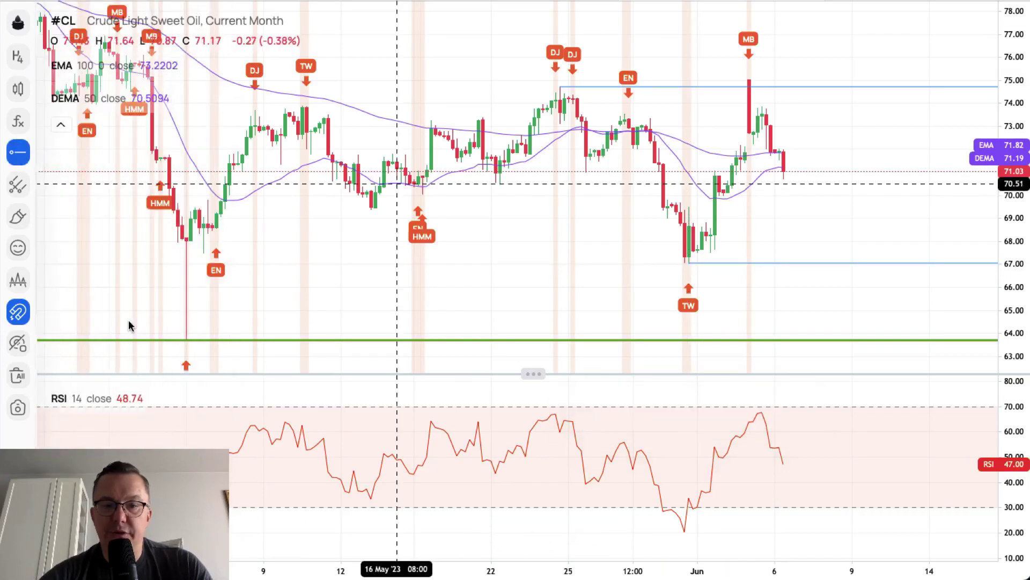
pyautogui.click(370, 212)
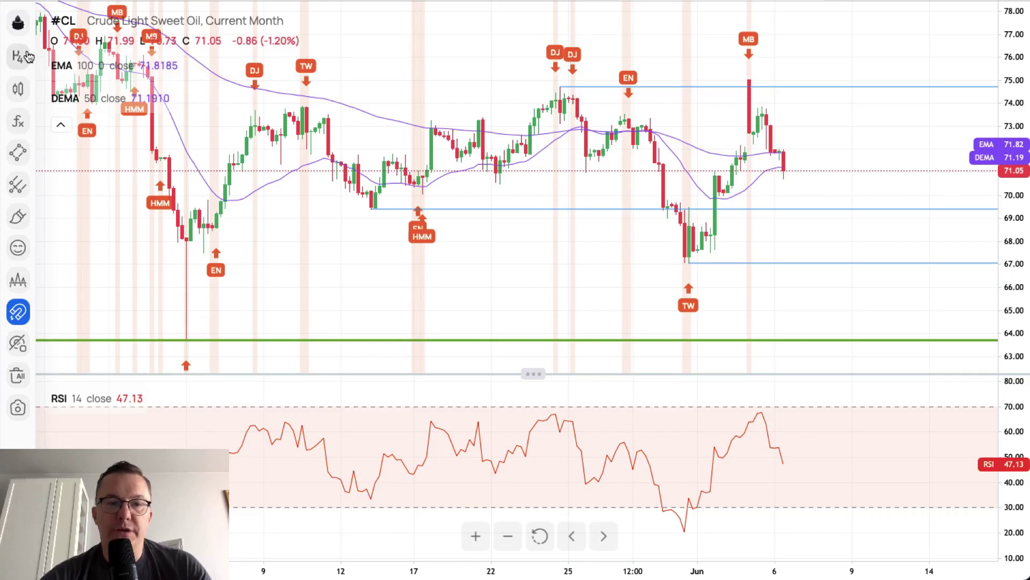
# - Switch the chart to #Bitcoin and add a horizontal line at the mid-May low of 25834.10
pyautogui.click(19, 25)
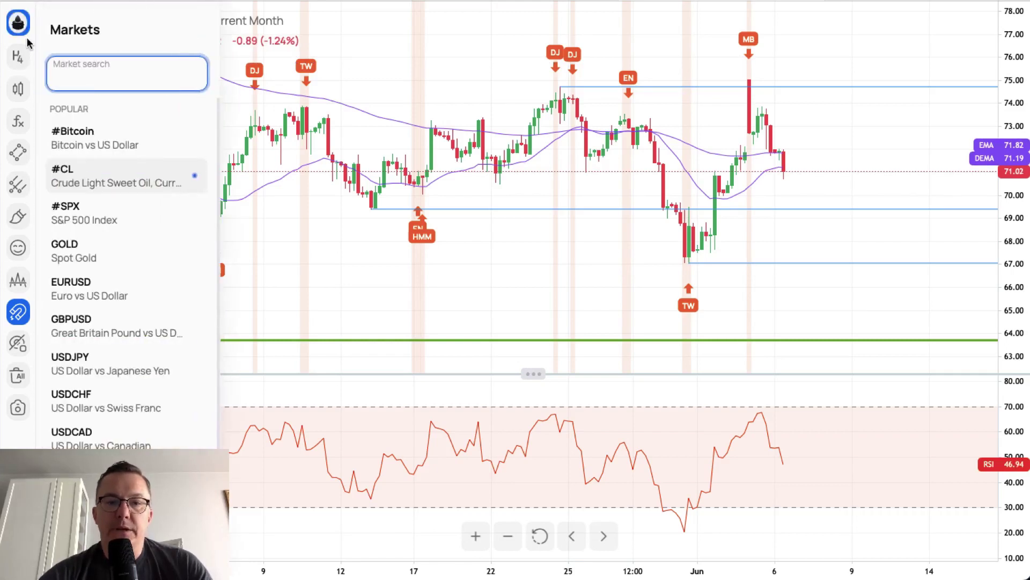
pyautogui.click(76, 141)
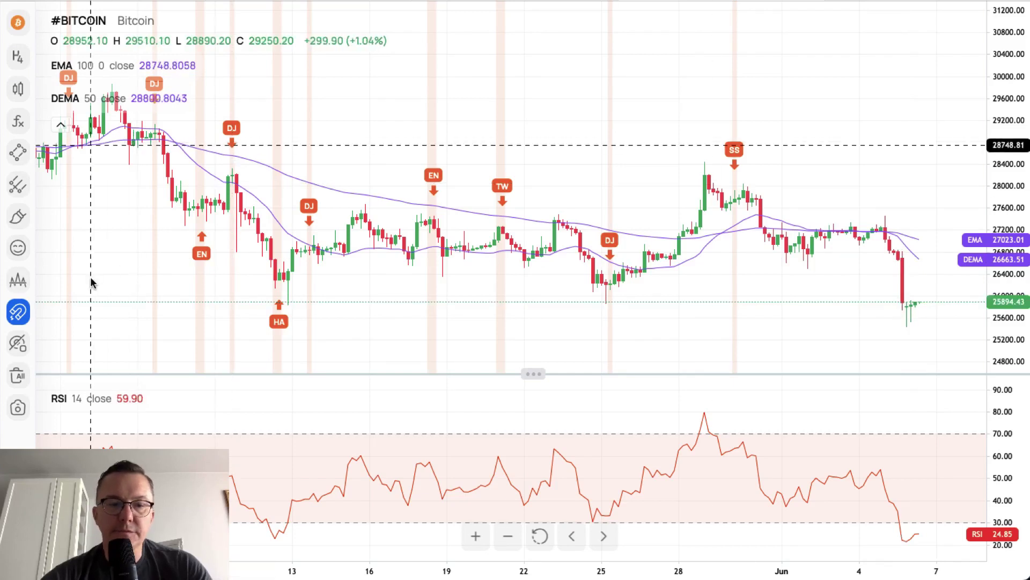
pyautogui.click(20, 154)
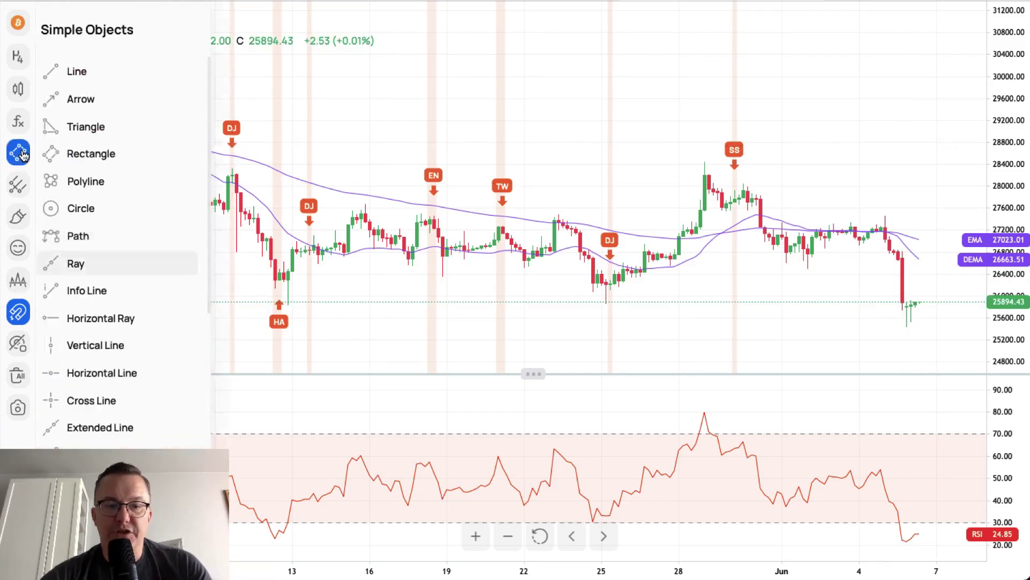
pyautogui.click(95, 375)
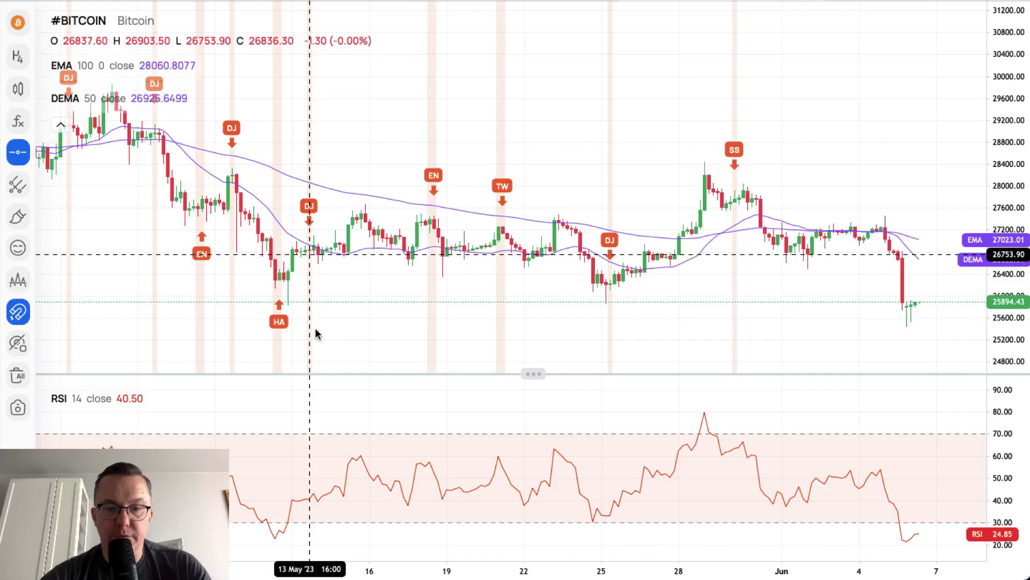
pyautogui.click(288, 306)
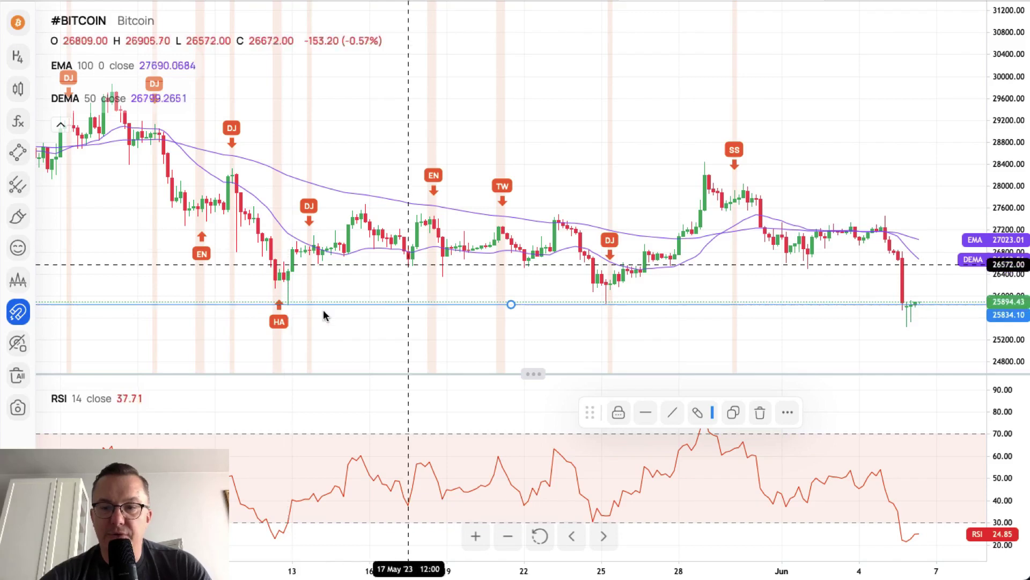
pyautogui.click(703, 417)
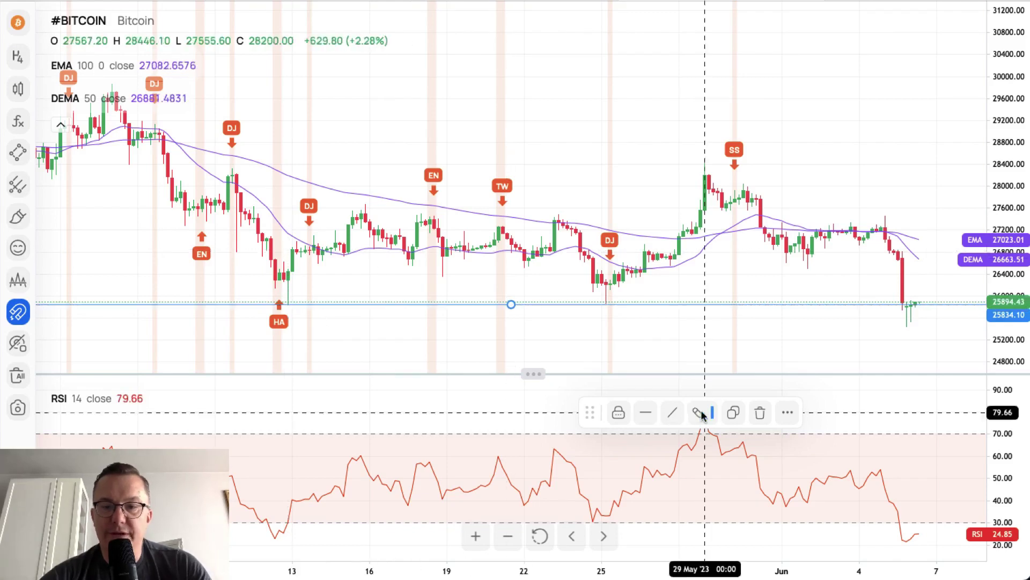
pyautogui.click(907, 322)
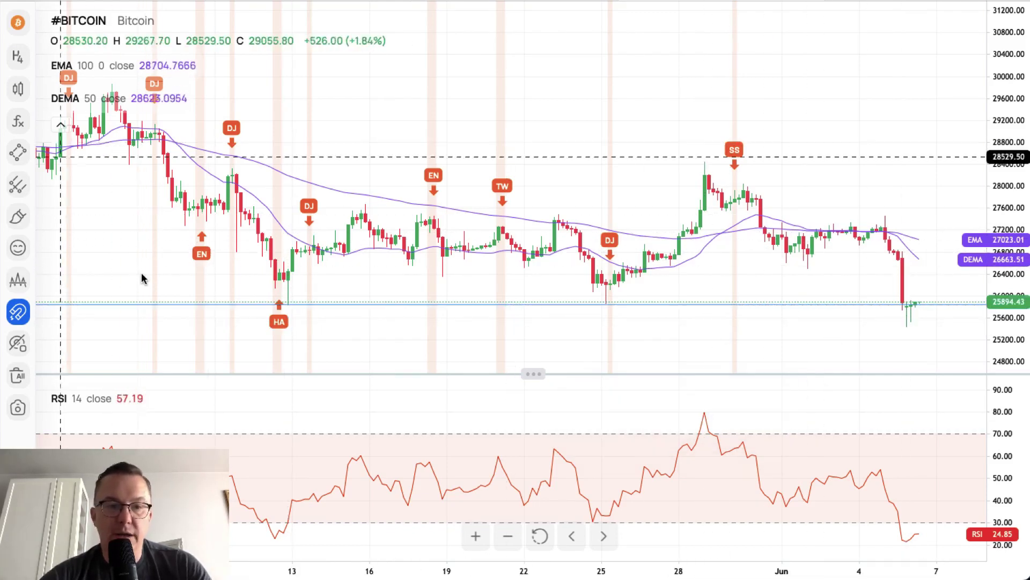
# - Add a horizontal ray from the 5 June 20:00 low at 25442.20
pyautogui.click(18, 153)
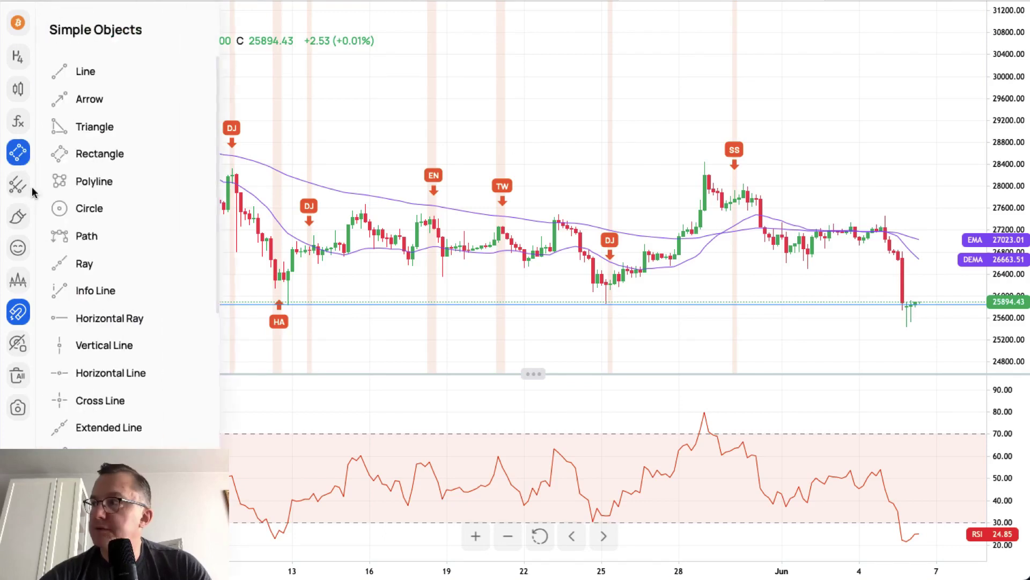
pyautogui.click(74, 318)
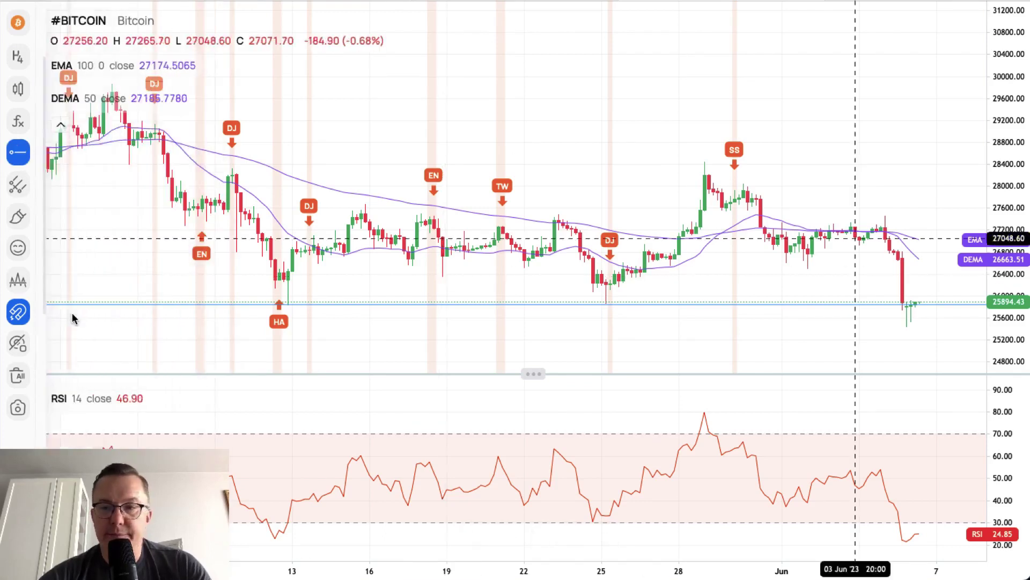
pyautogui.click(906, 326)
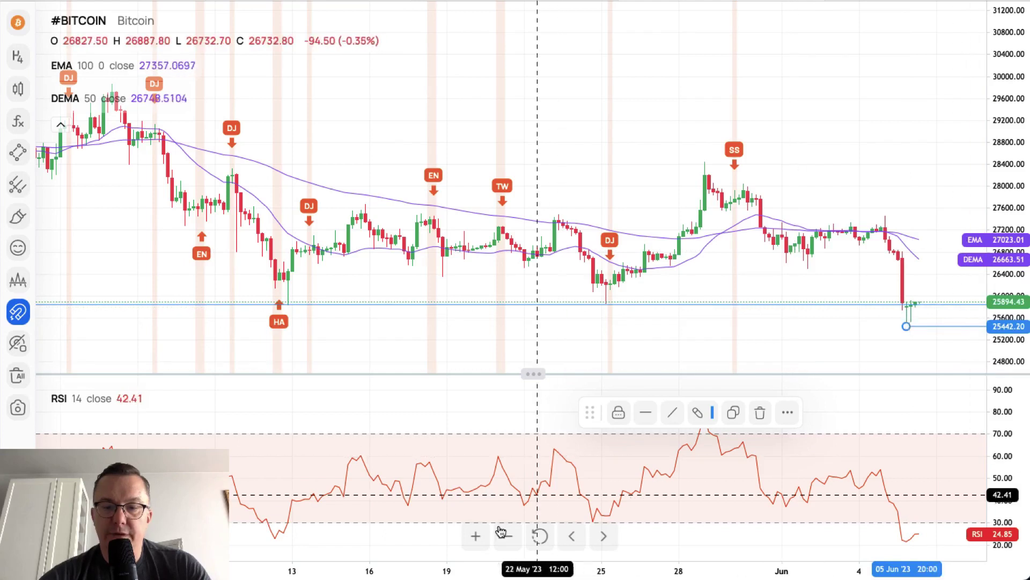
# - Add a horizontal ray from the 2 June 00:00 swing low at 26505.10
pyautogui.click(476, 535)
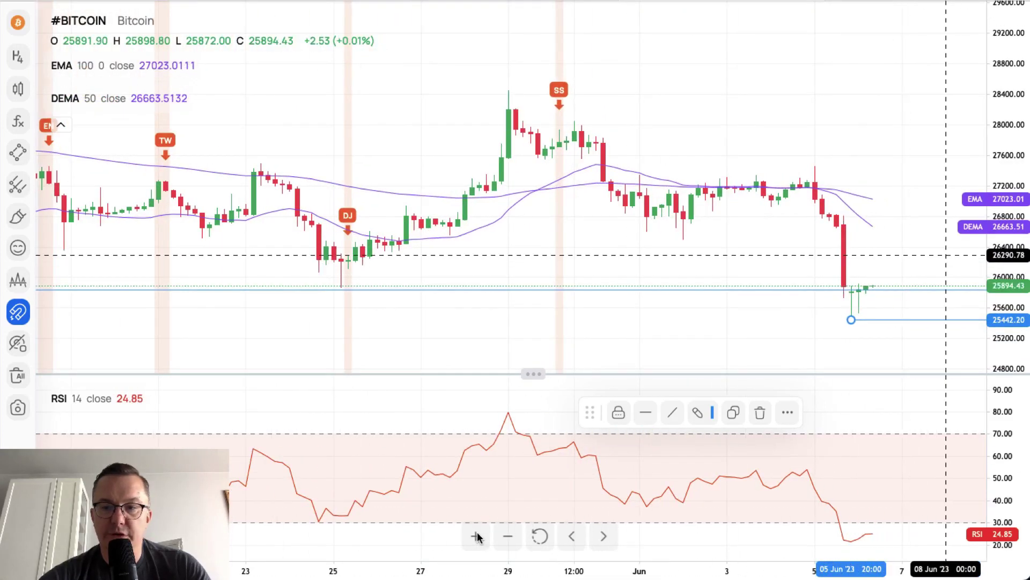
pyautogui.moveTo(927, 248); pyautogui.dragTo(857, 213)
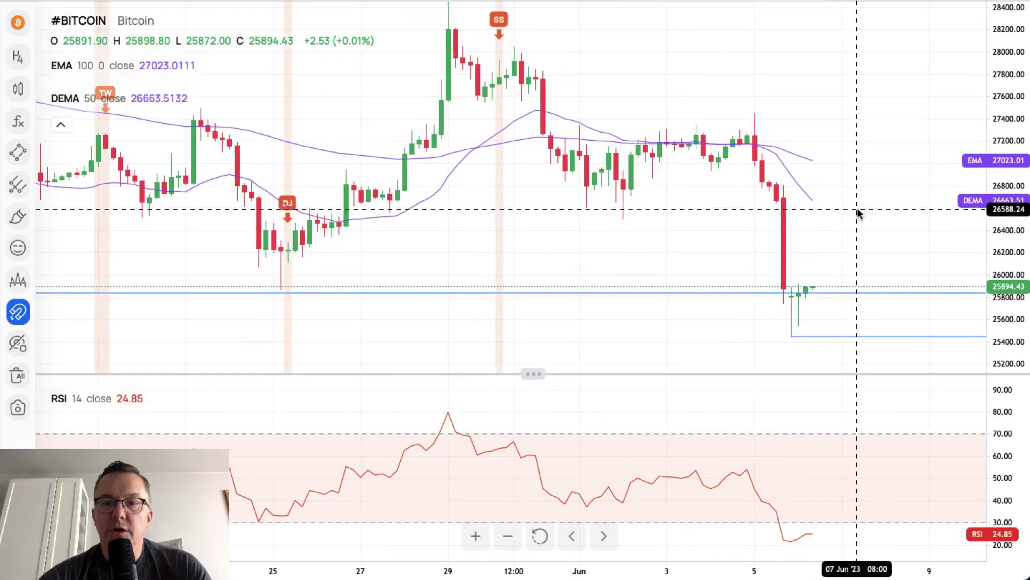
pyautogui.moveTo(1016, 110); pyautogui.dragTo(1016, 144)
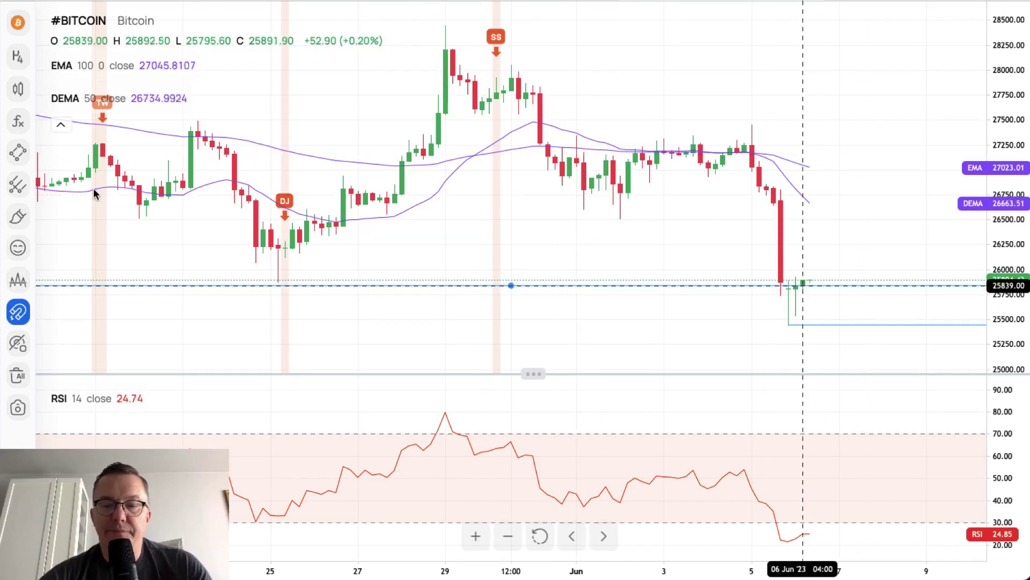
pyautogui.click(18, 152)
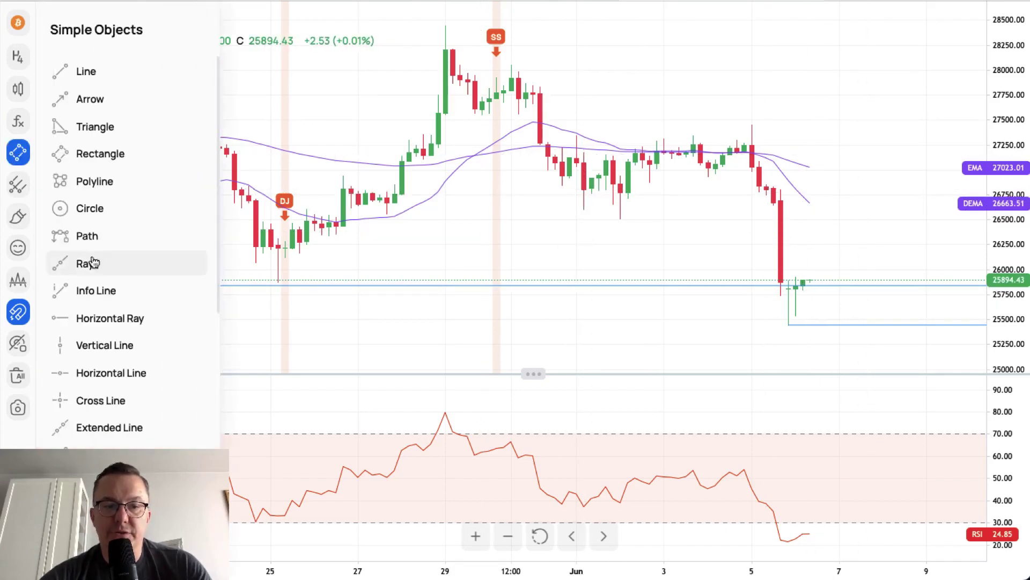
pyautogui.click(60, 317)
pyautogui.click(620, 218)
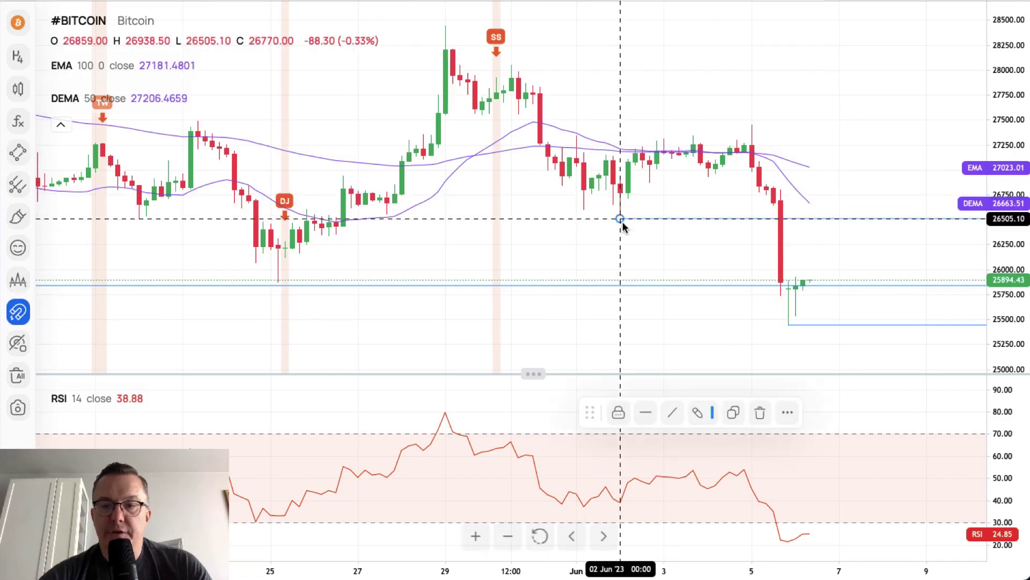
pyautogui.click(797, 308)
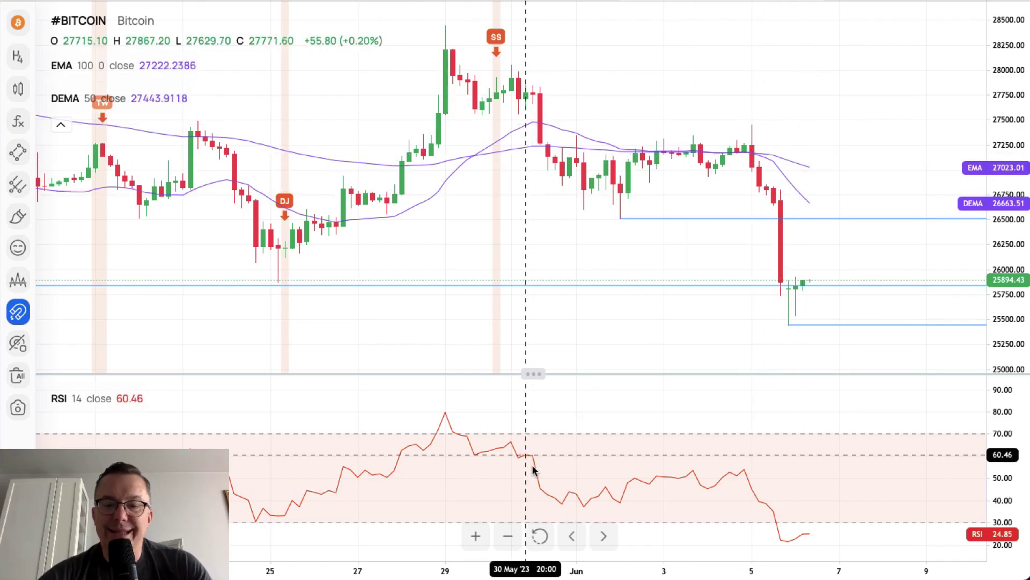
# - Draw a Price Range measurement from the 14 April 08:00 high at 31044.00 to the 5 June 20:00 low at 25442.20
pyautogui.click(501, 535)
pyautogui.click(502, 536)
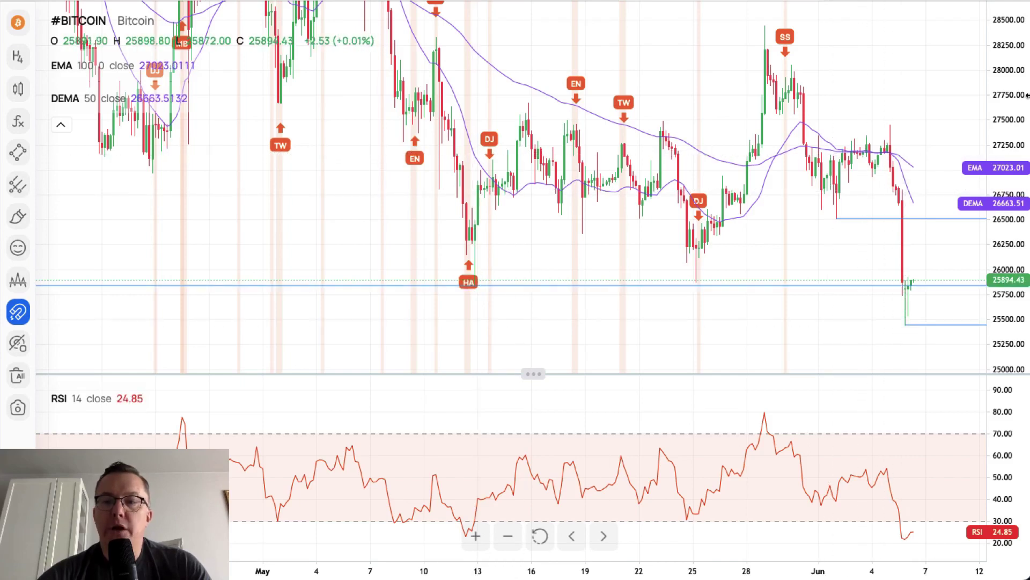
pyautogui.moveTo(1012, 85); pyautogui.dragTo(1009, 241)
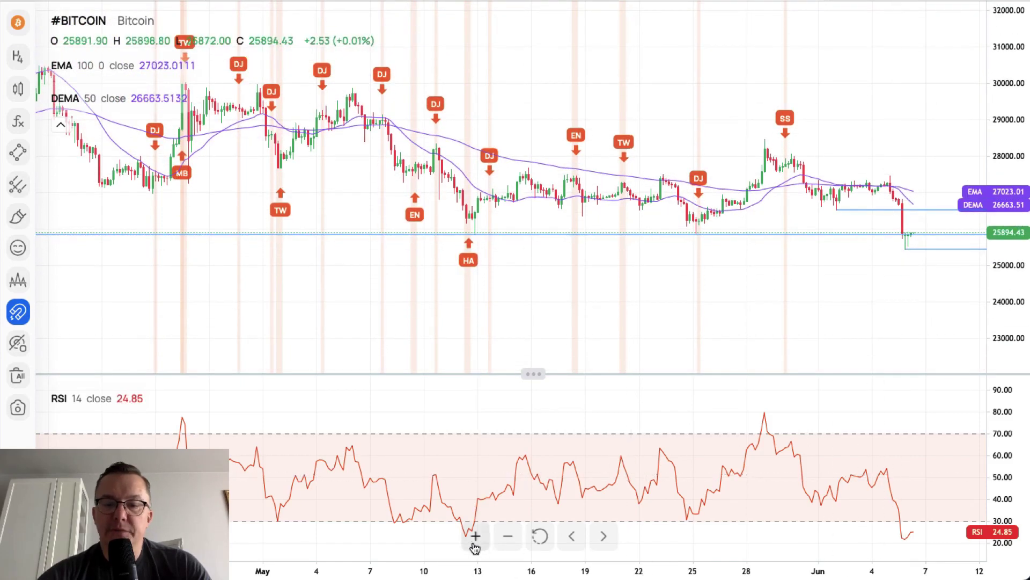
pyautogui.click(507, 536)
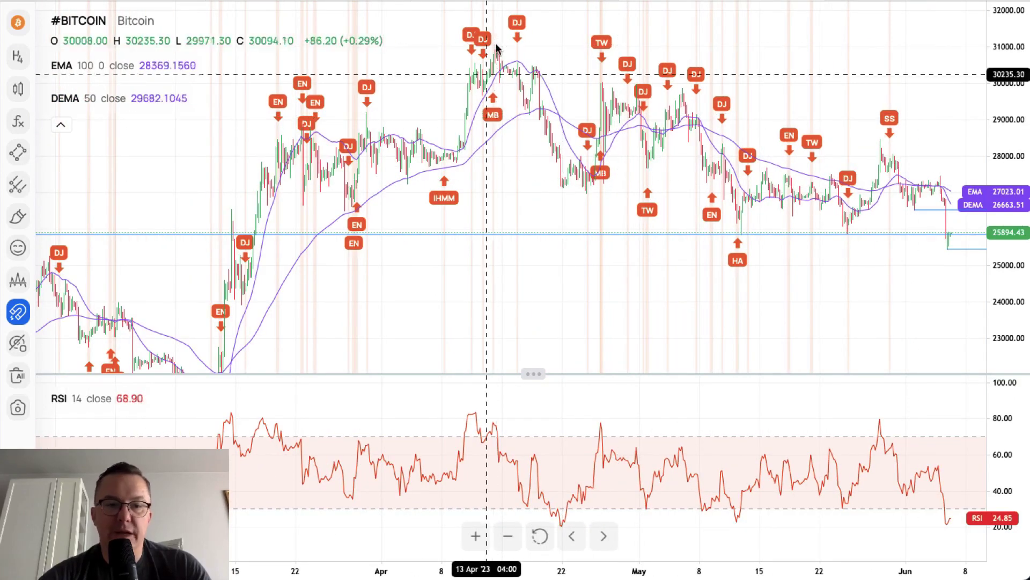
pyautogui.click(21, 154)
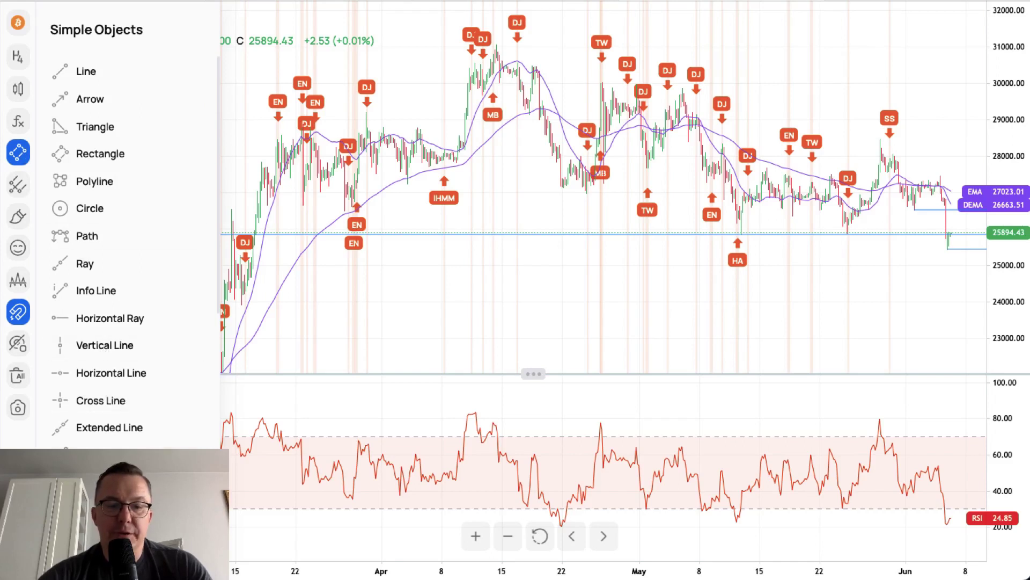
pyautogui.scroll(-7, 107, 397)
pyautogui.scroll(-2, 107, 408)
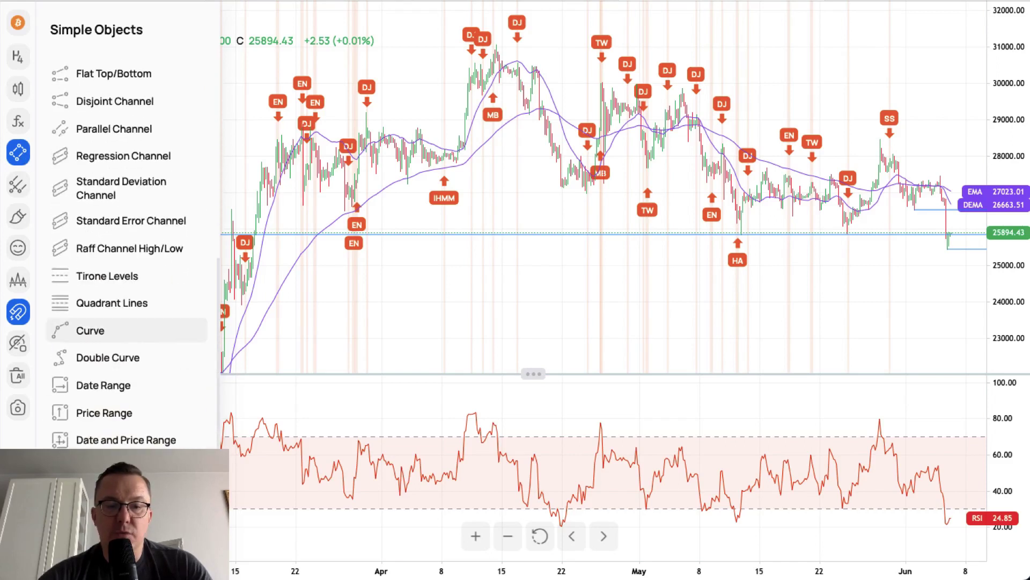
pyautogui.click(110, 419)
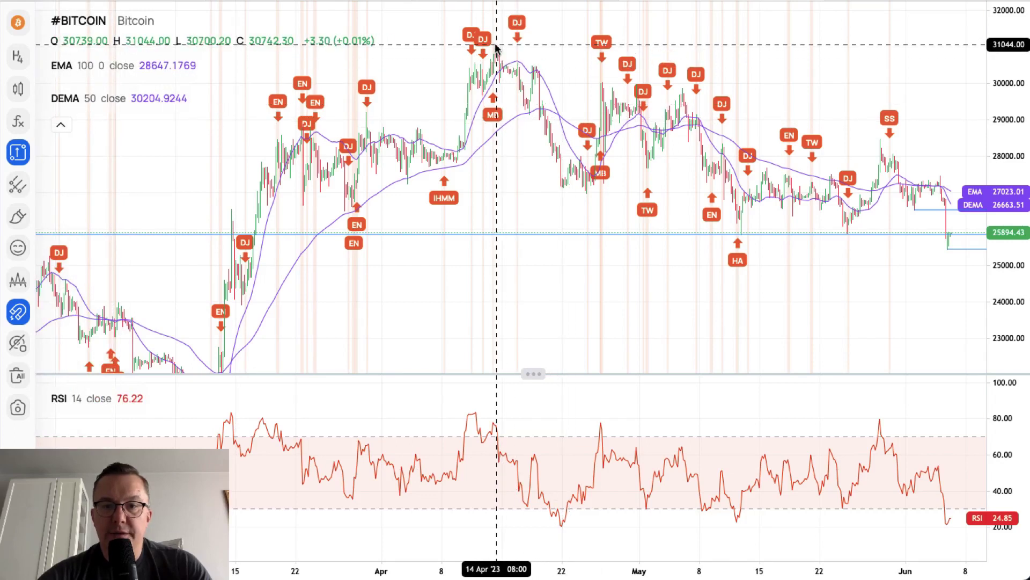
pyautogui.click(495, 48)
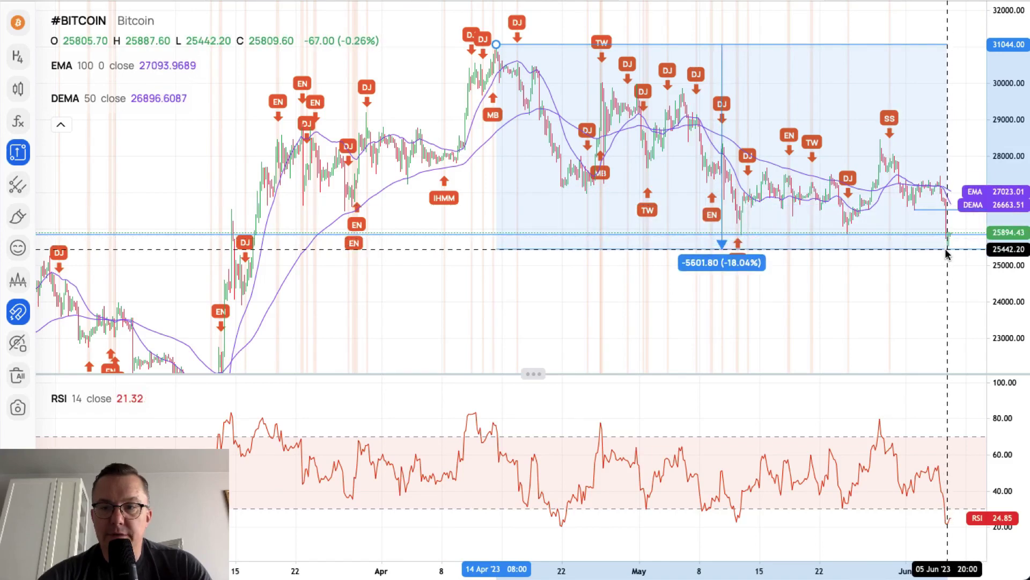
pyautogui.click(948, 255)
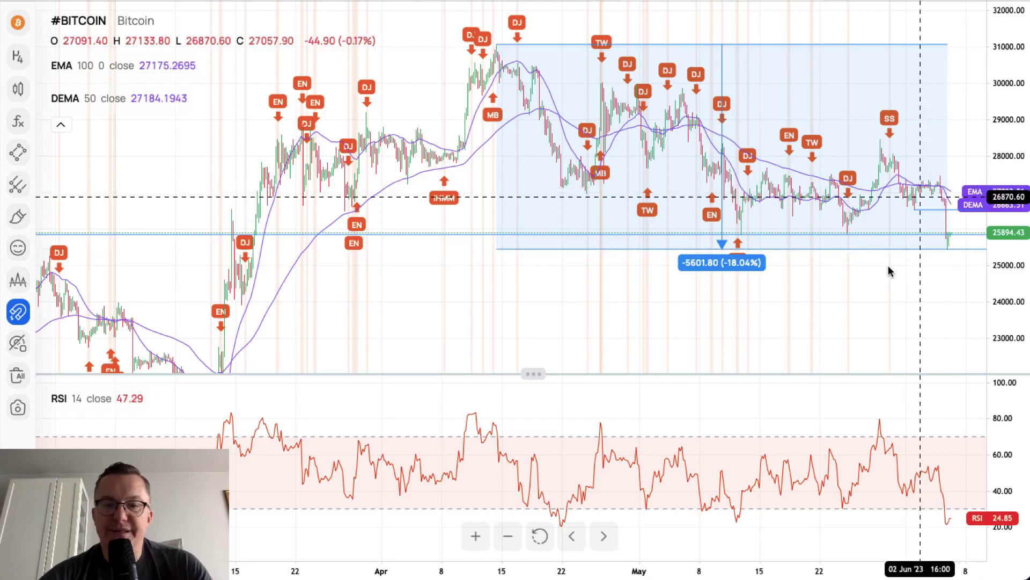
# - Compress the price scale and shift the chart to examine the area below the measured range, down to about 20000
pyautogui.moveTo(935, 273); pyautogui.dragTo(889, 267)
pyautogui.moveTo(1005, 279); pyautogui.dragTo(1006, 312)
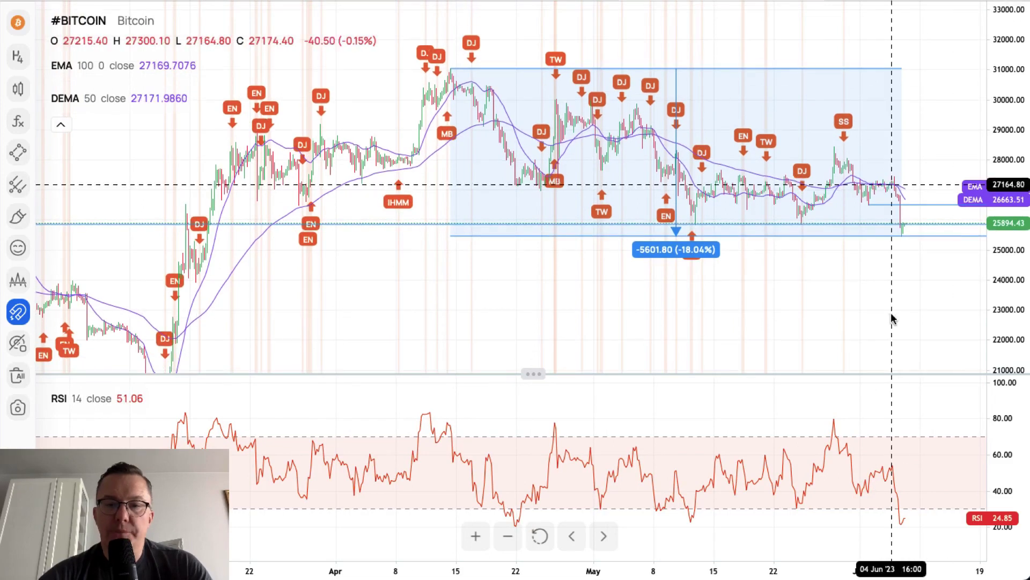
pyautogui.moveTo(893, 317); pyautogui.dragTo(864, 267)
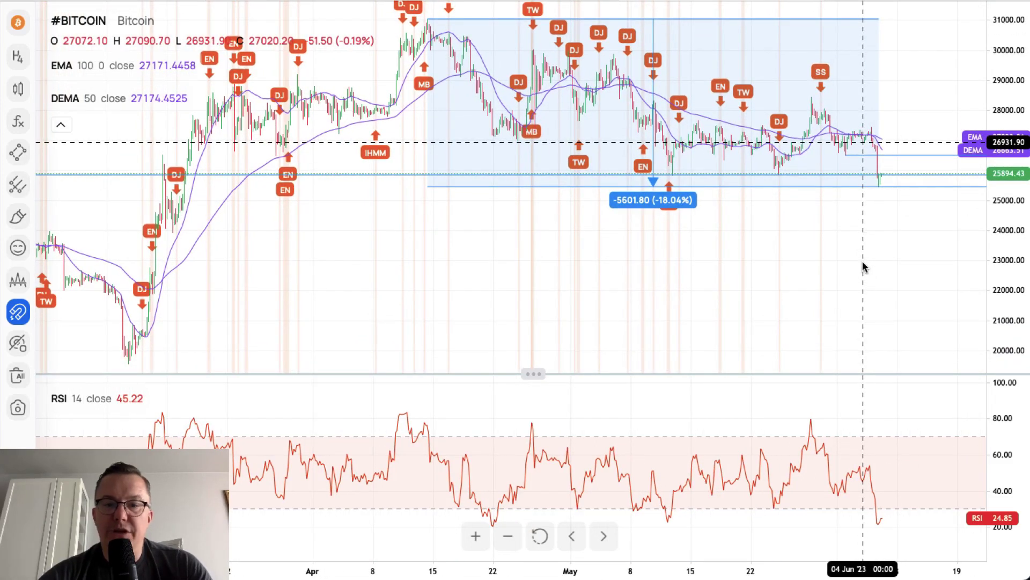